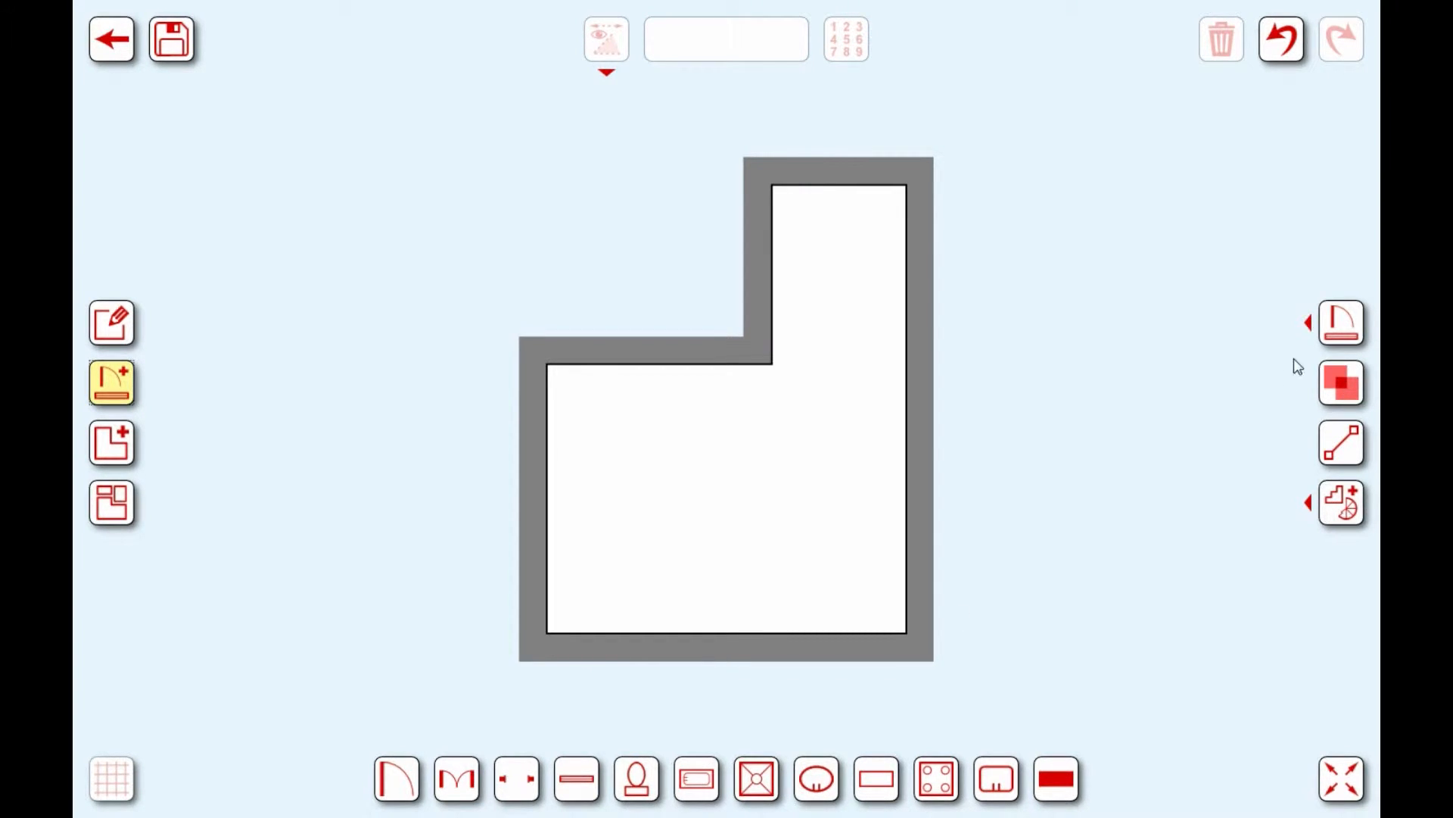
Step: Choose the bathroom fixtures category from the right toolbar's add menu
left_click(1339, 328)
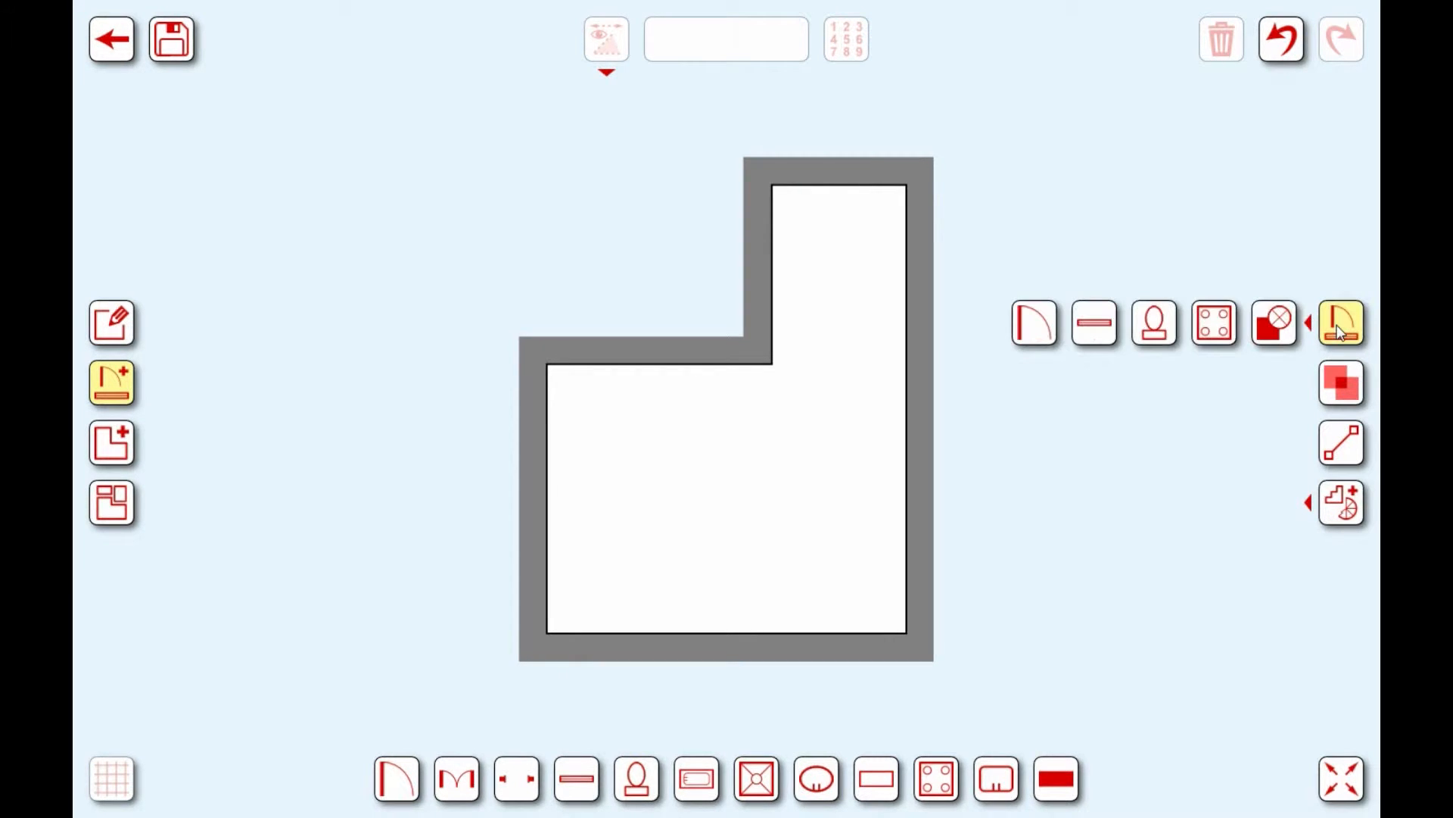
left_click(1161, 333)
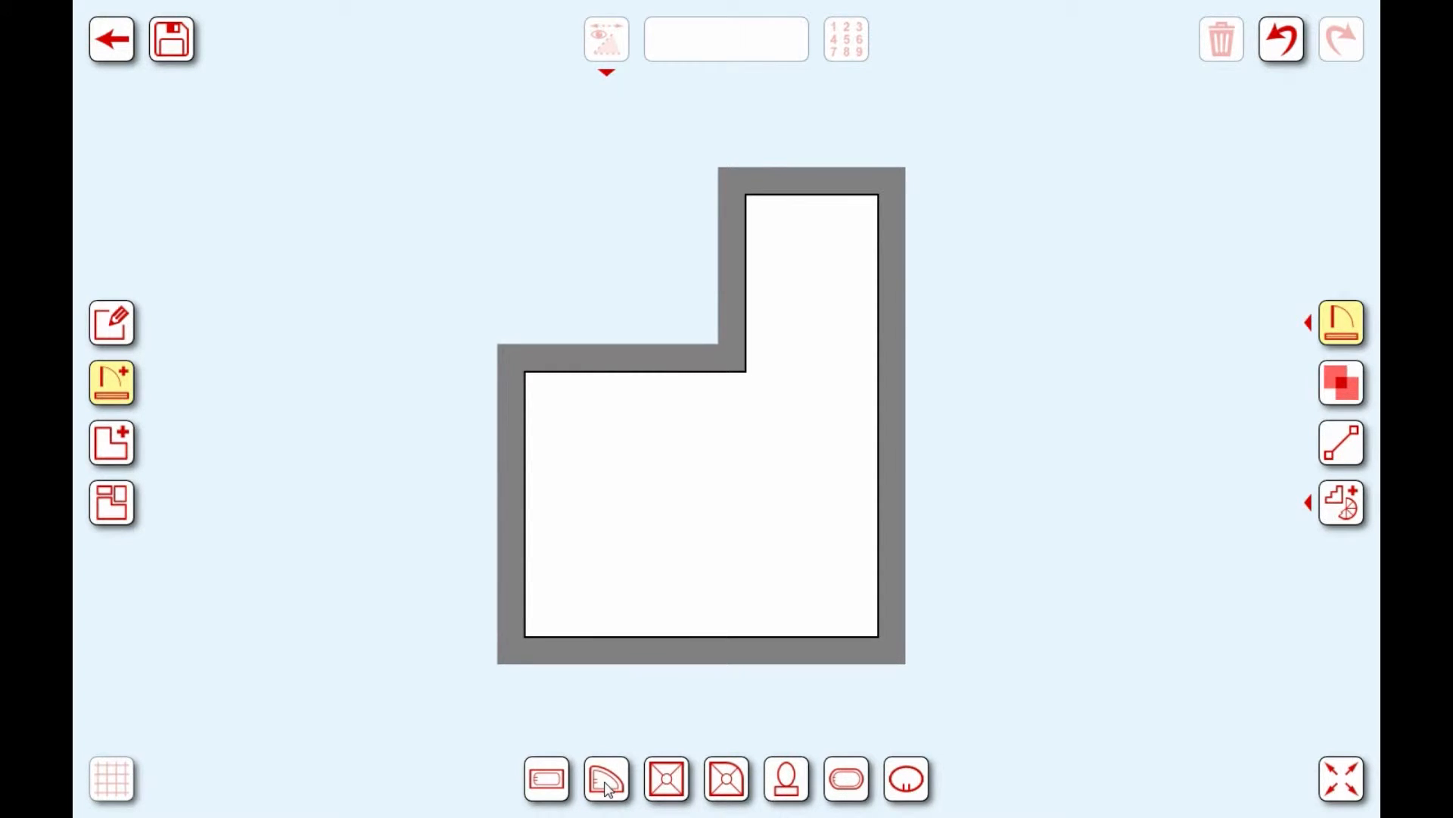
Step: Add a 1.70 × 0.70 bathtub and stand it upright against the right wall in the bottom-right corner
left_click(543, 779)
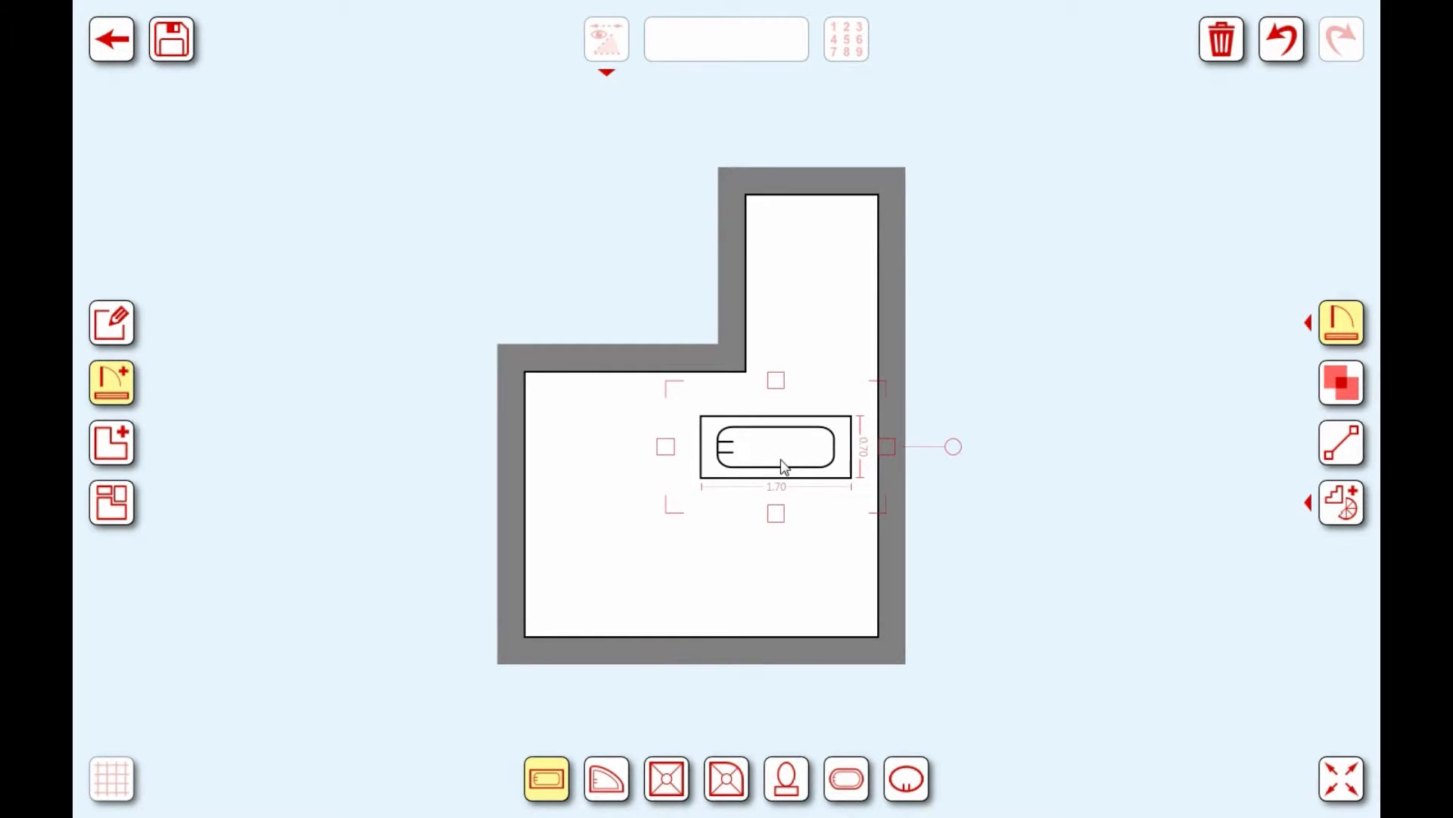
left_click_drag(784, 465, 719, 567)
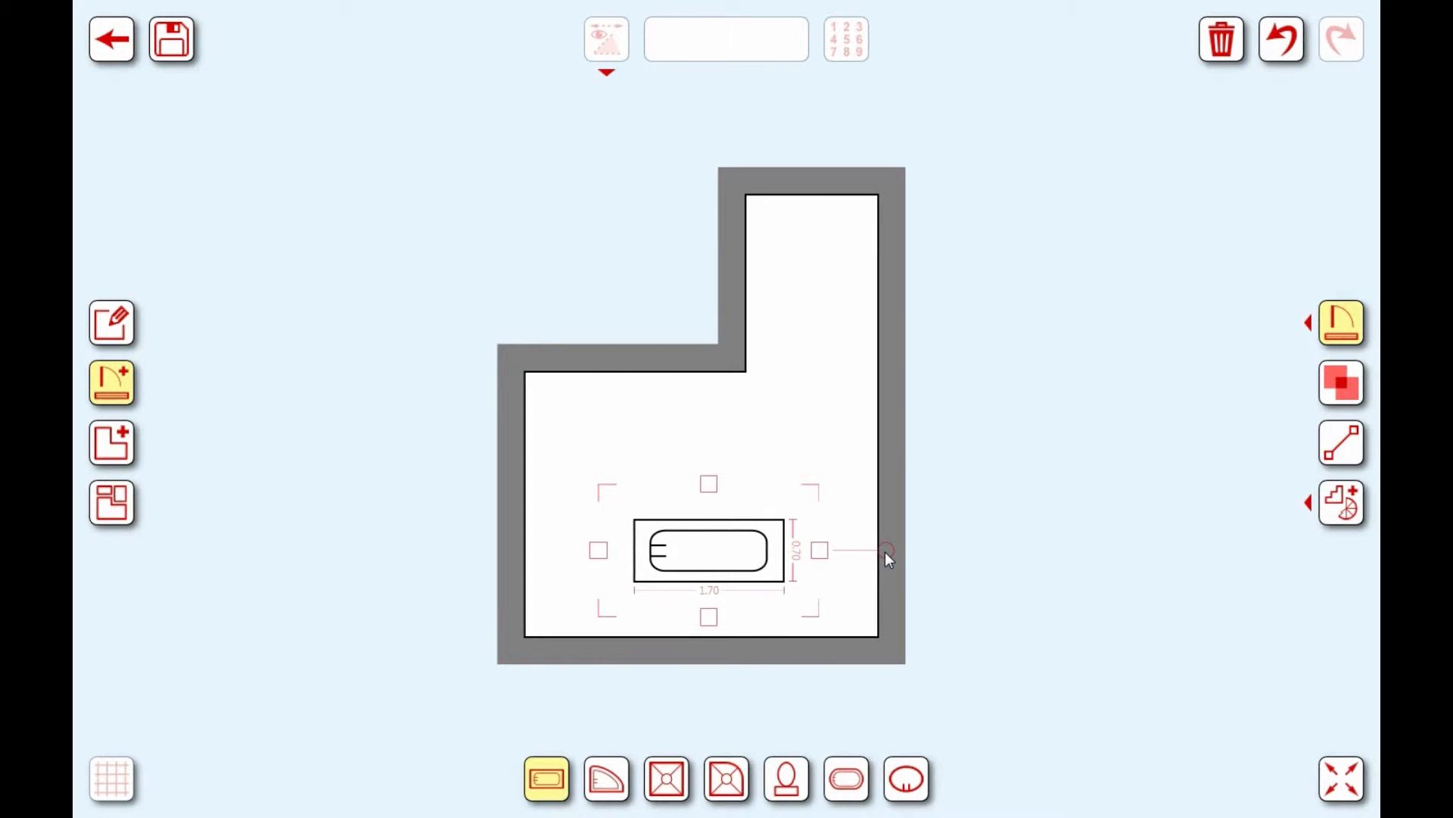
left_click_drag(887, 555, 810, 570)
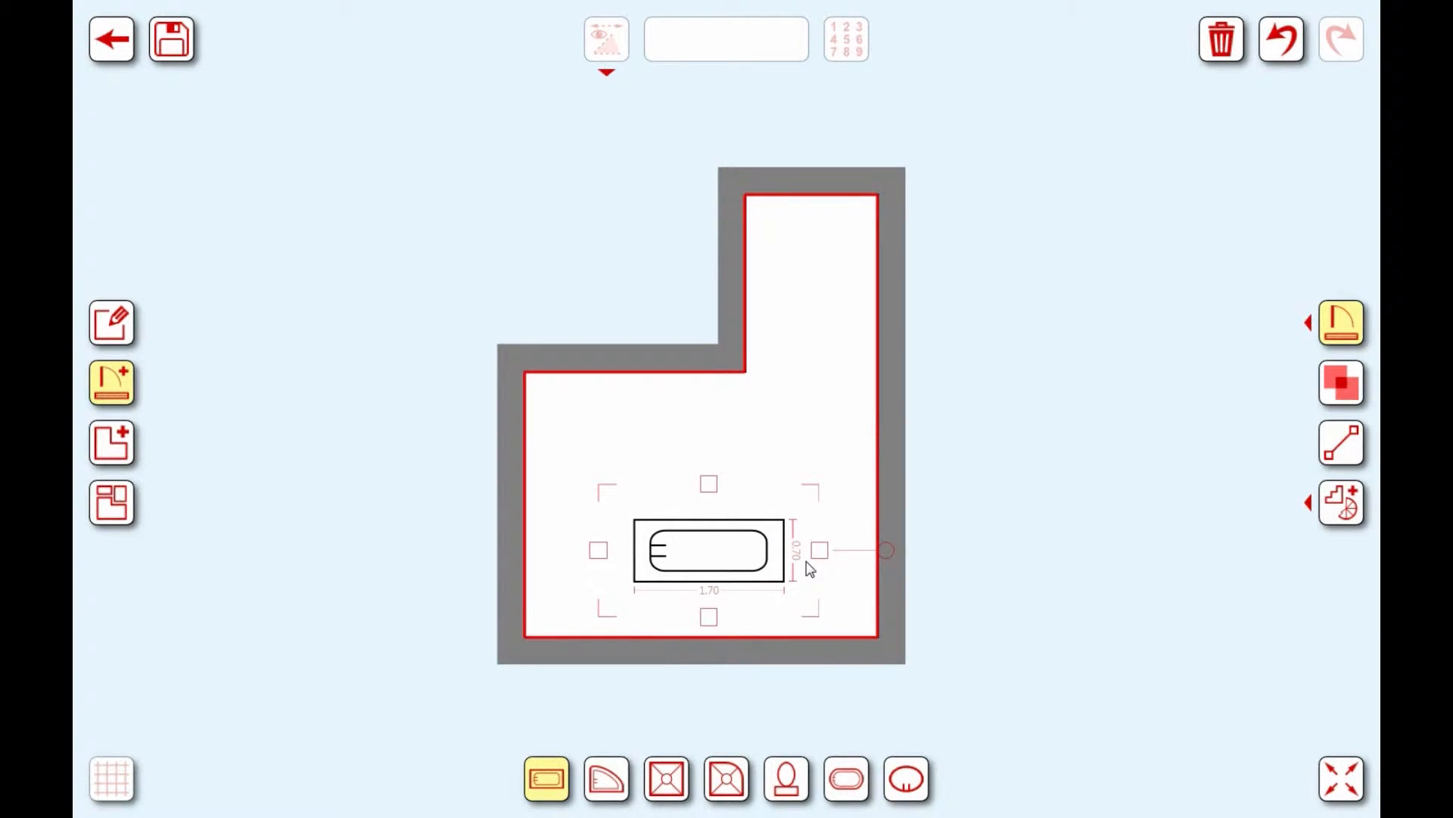
left_click_drag(810, 569, 718, 437)
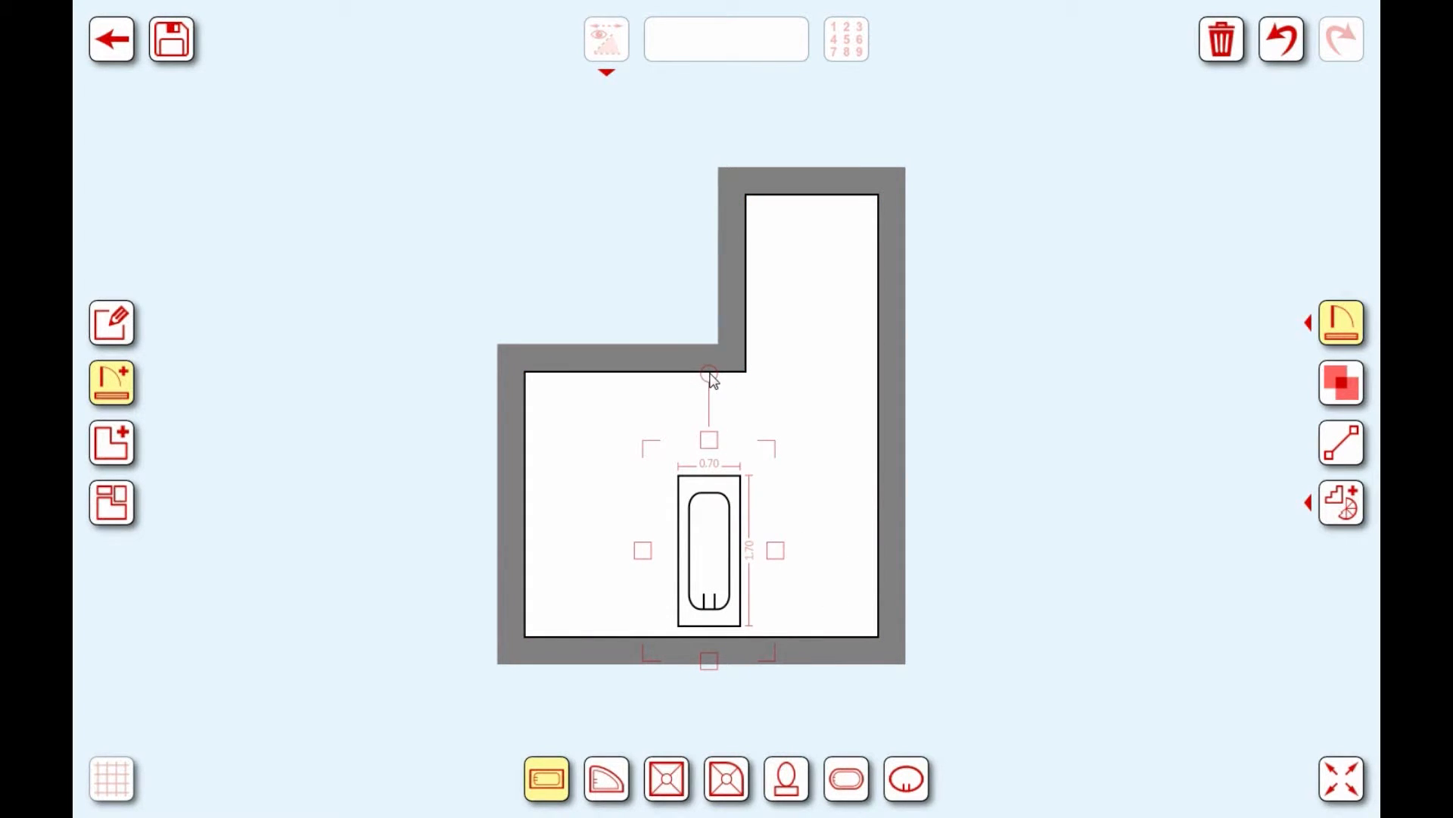
left_click_drag(712, 521, 841, 528)
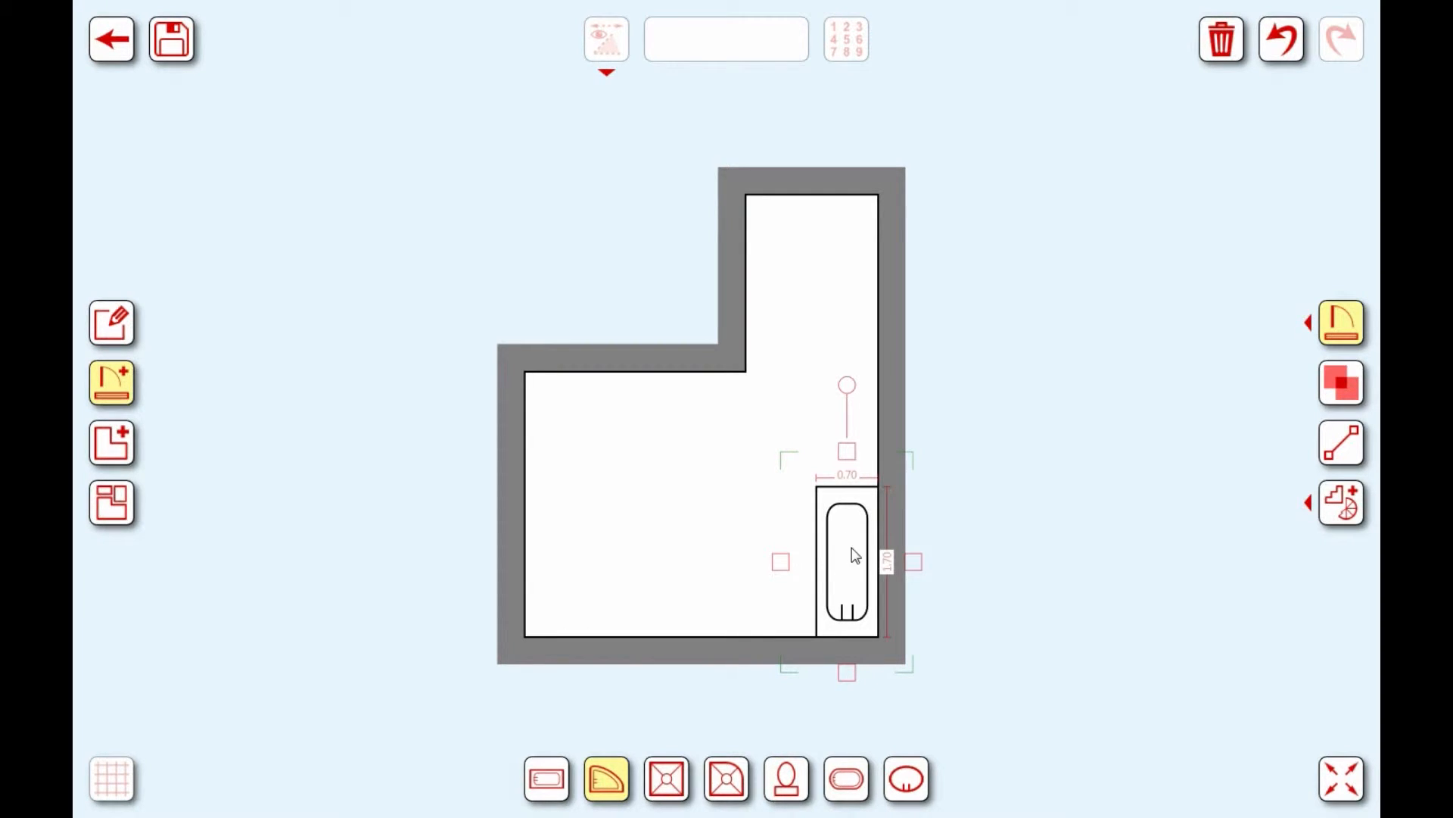
key("Tab")
Step: Replace the straight tub with a quarter-round corner tub turned to face the bottom-right corner
left_click(1222, 40)
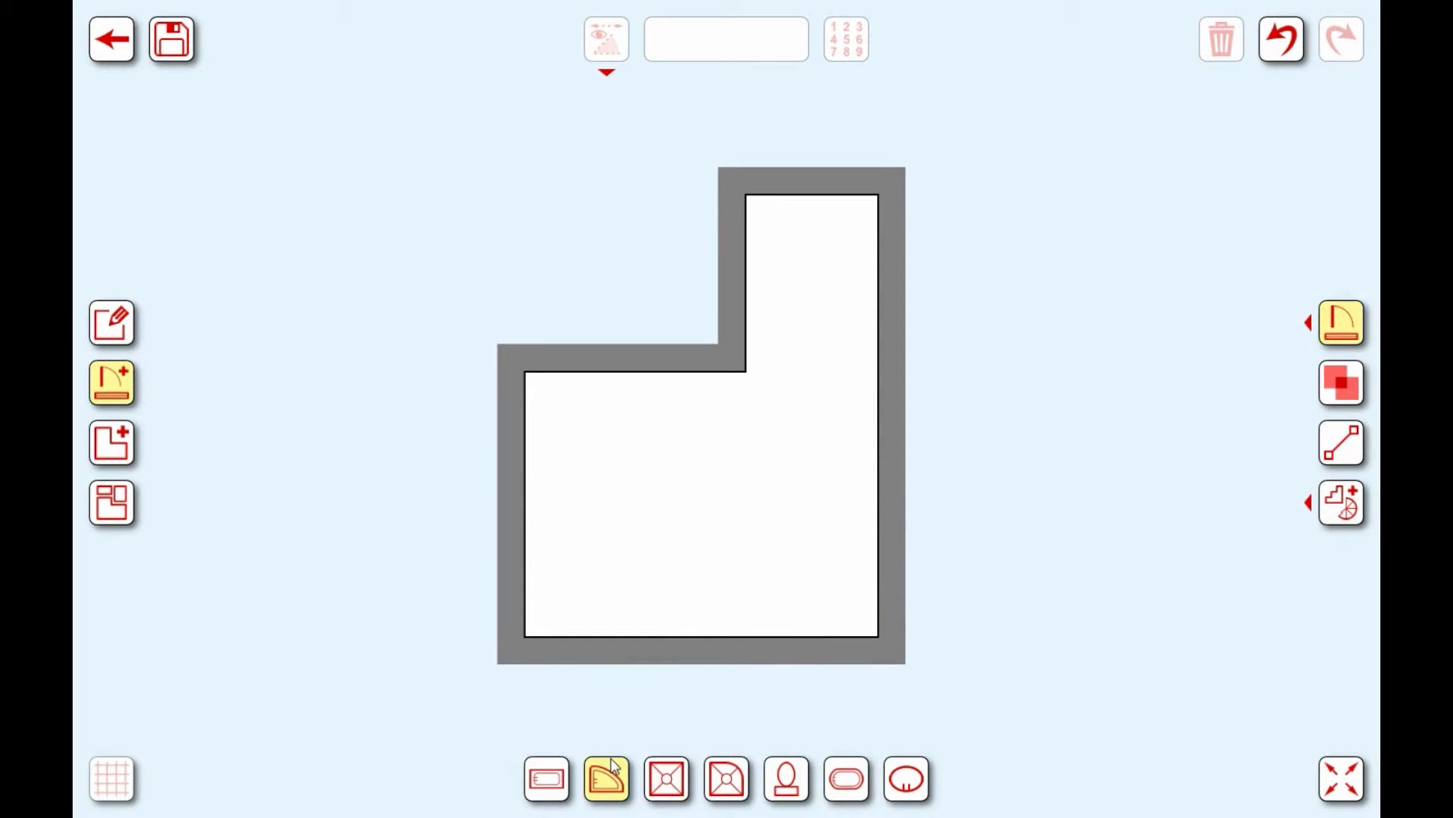
left_click(613, 780)
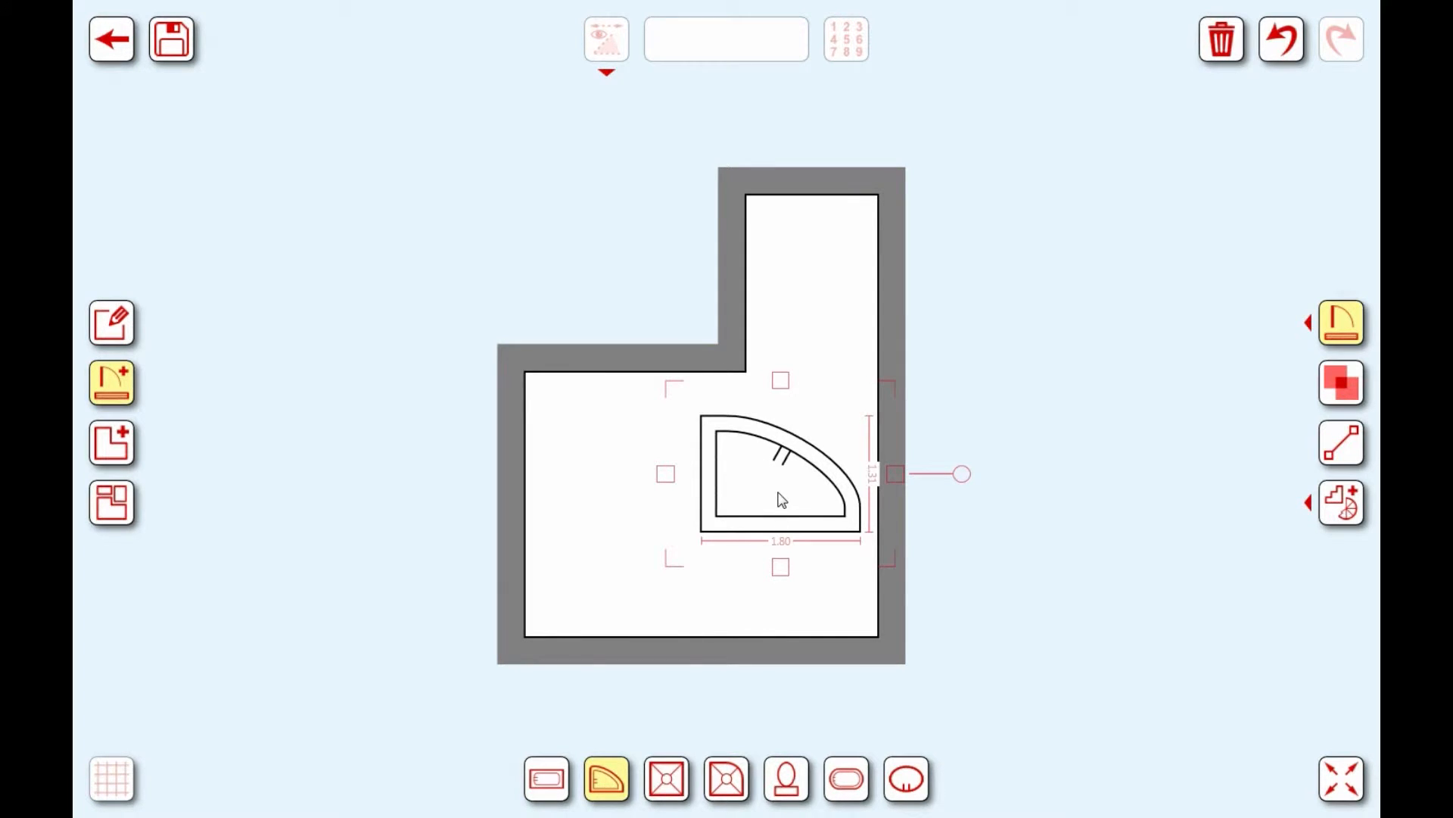
left_click_drag(782, 496, 763, 541)
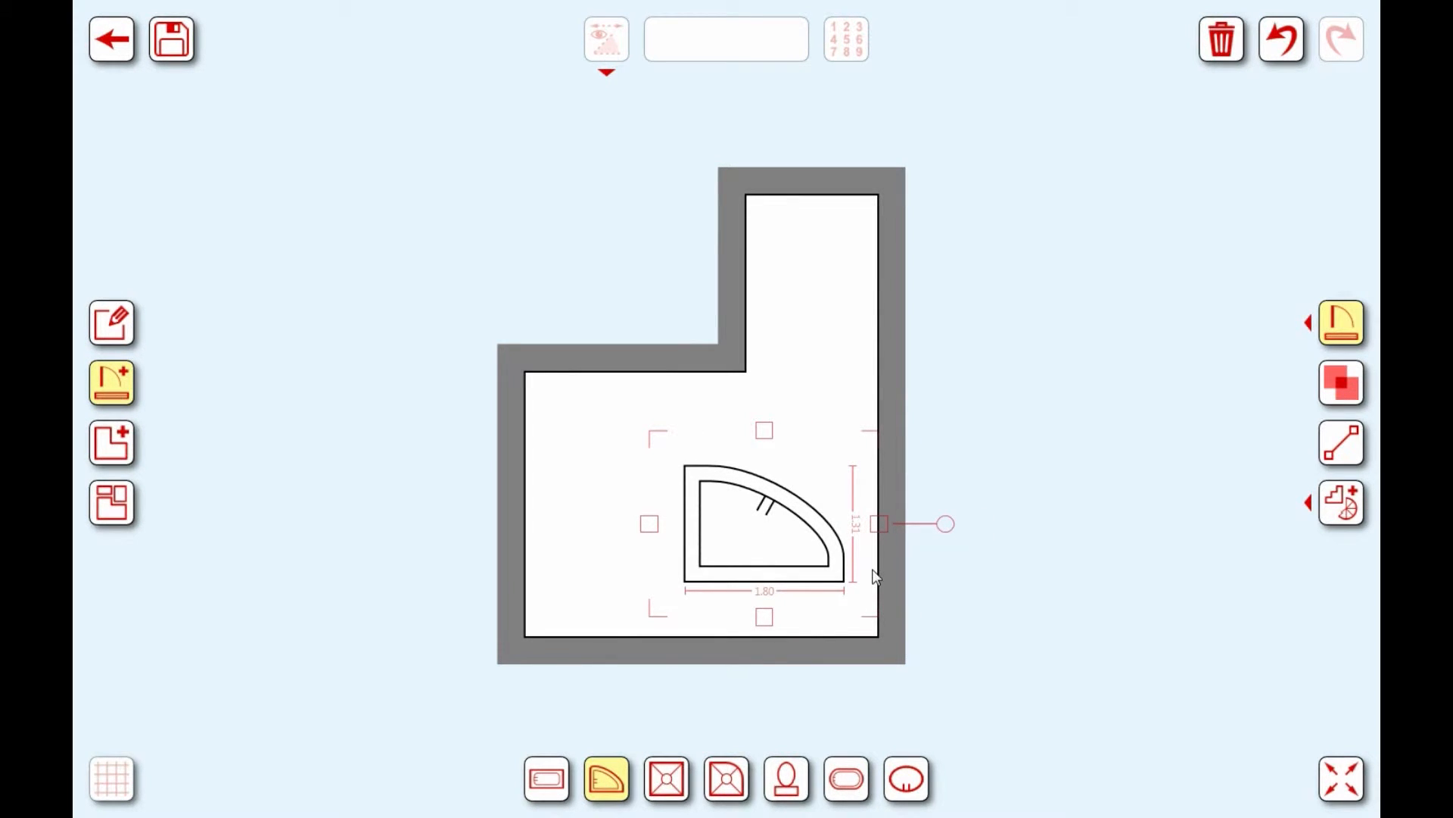
left_click_drag(945, 524, 828, 558)
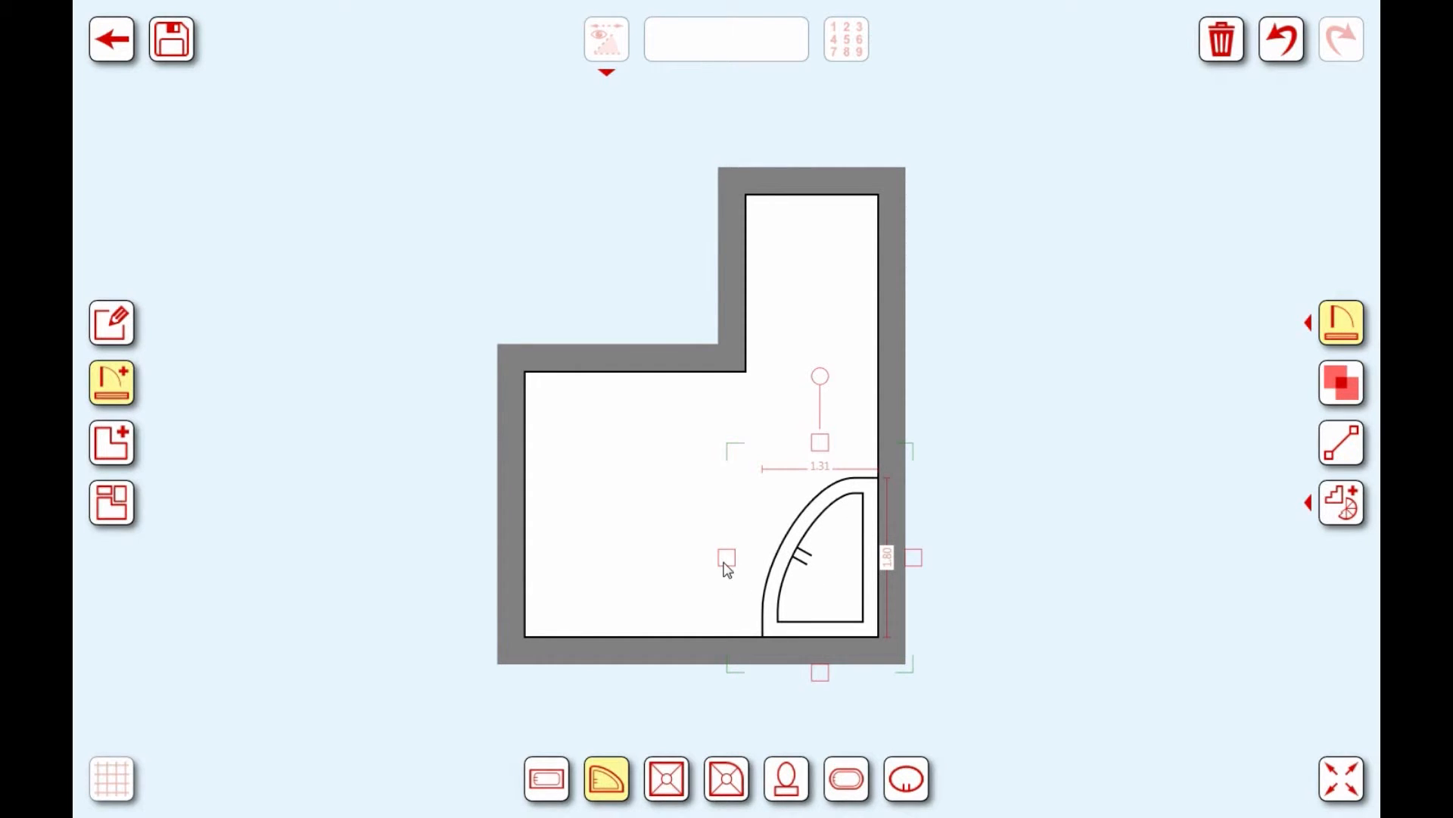
Step: Resize the corner tub to about 1.40 wide and ease it slightly out of the corner
left_click_drag(726, 561, 702, 558)
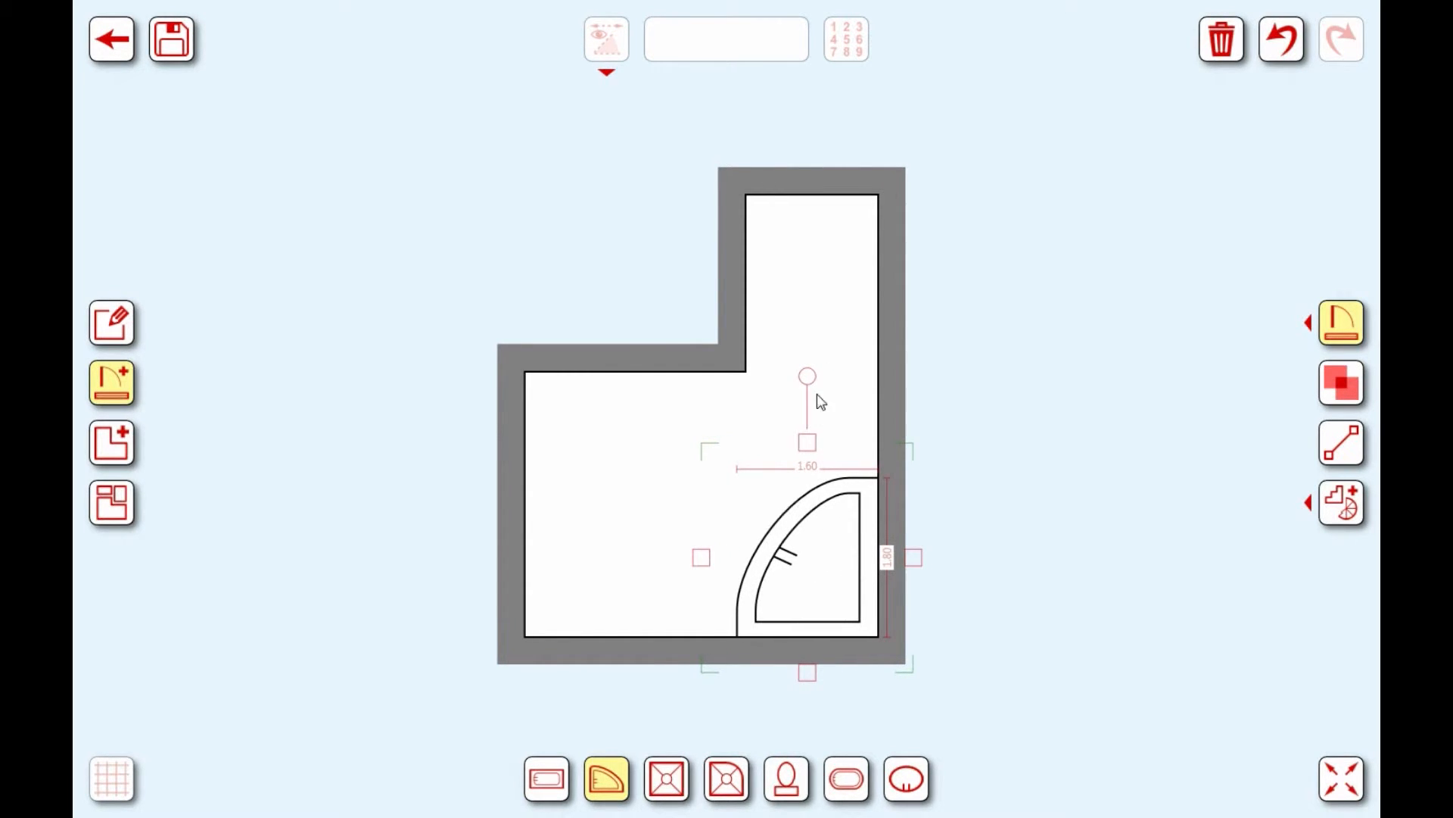
left_click_drag(807, 445, 807, 468)
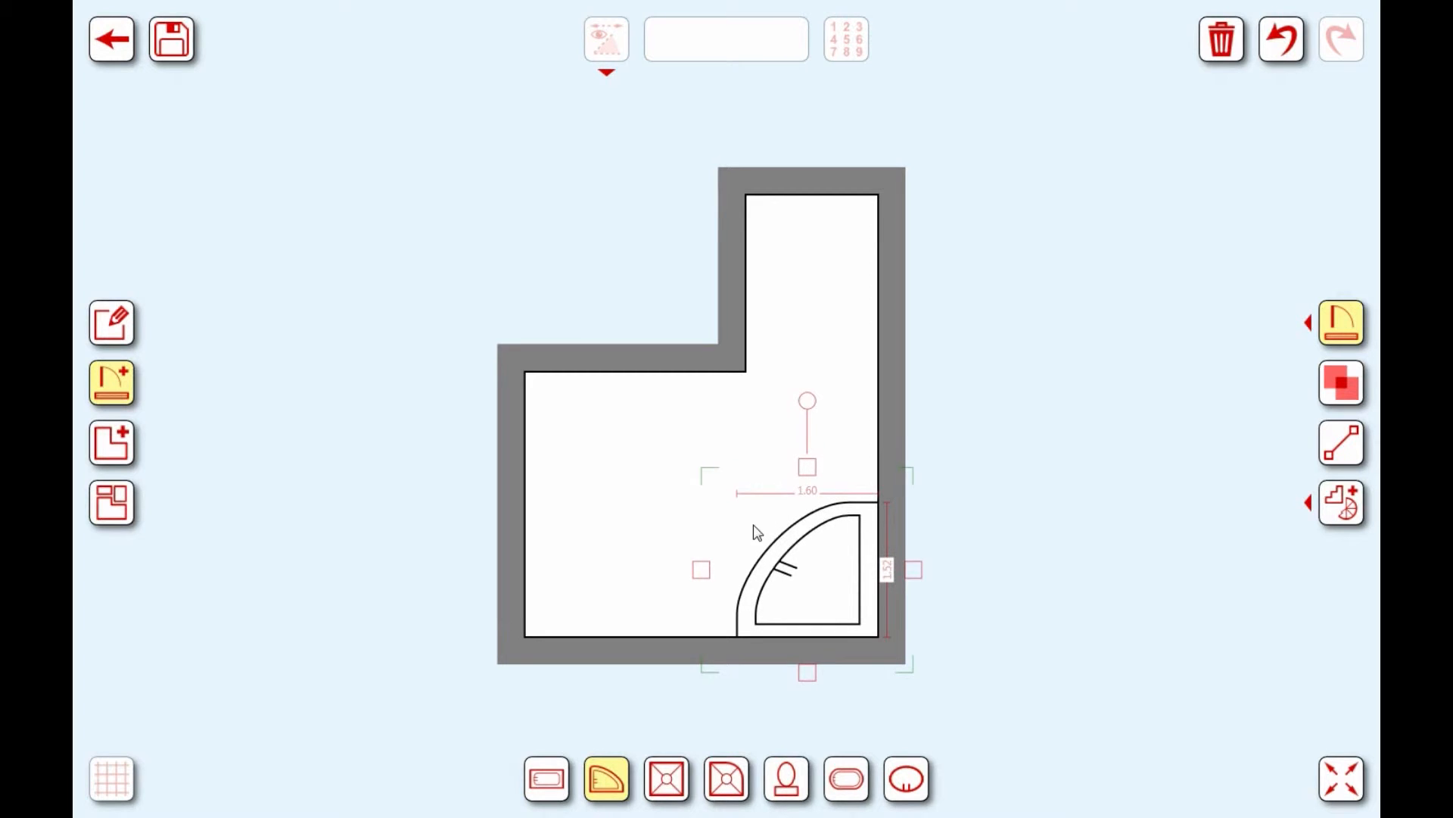
left_click_drag(702, 574, 692, 574)
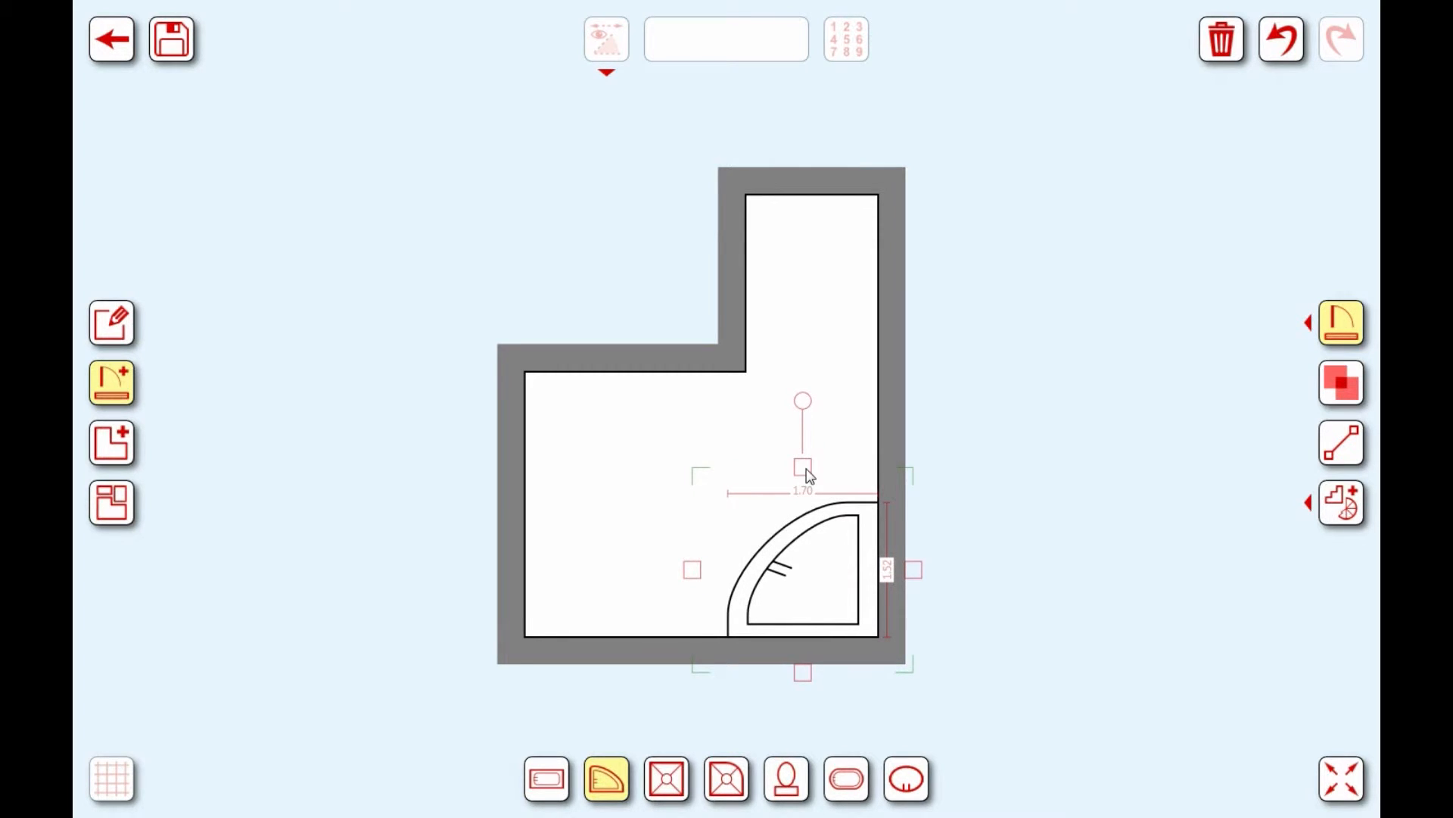
left_click_drag(808, 476, 807, 482)
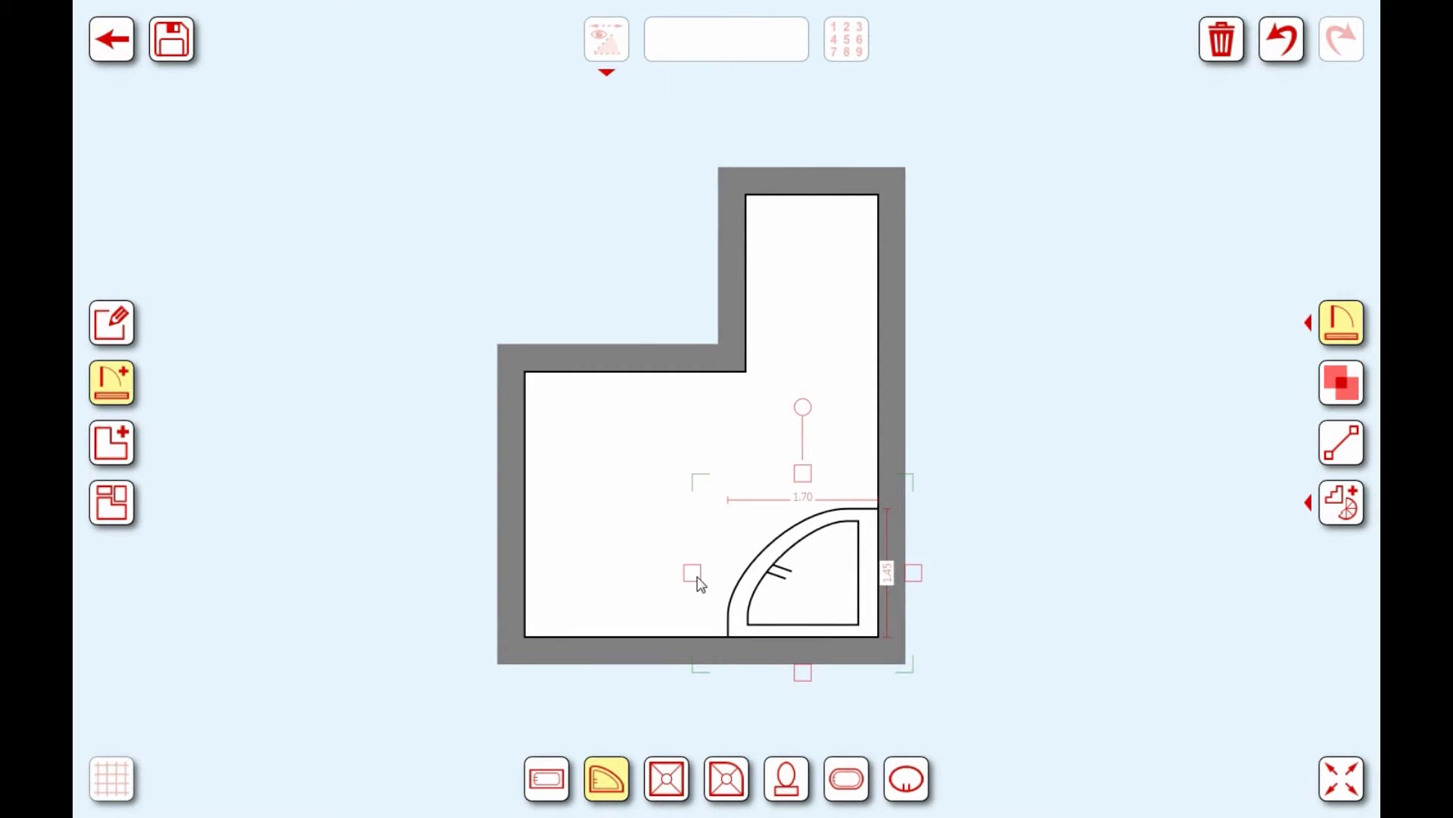
left_click_drag(697, 577, 726, 599)
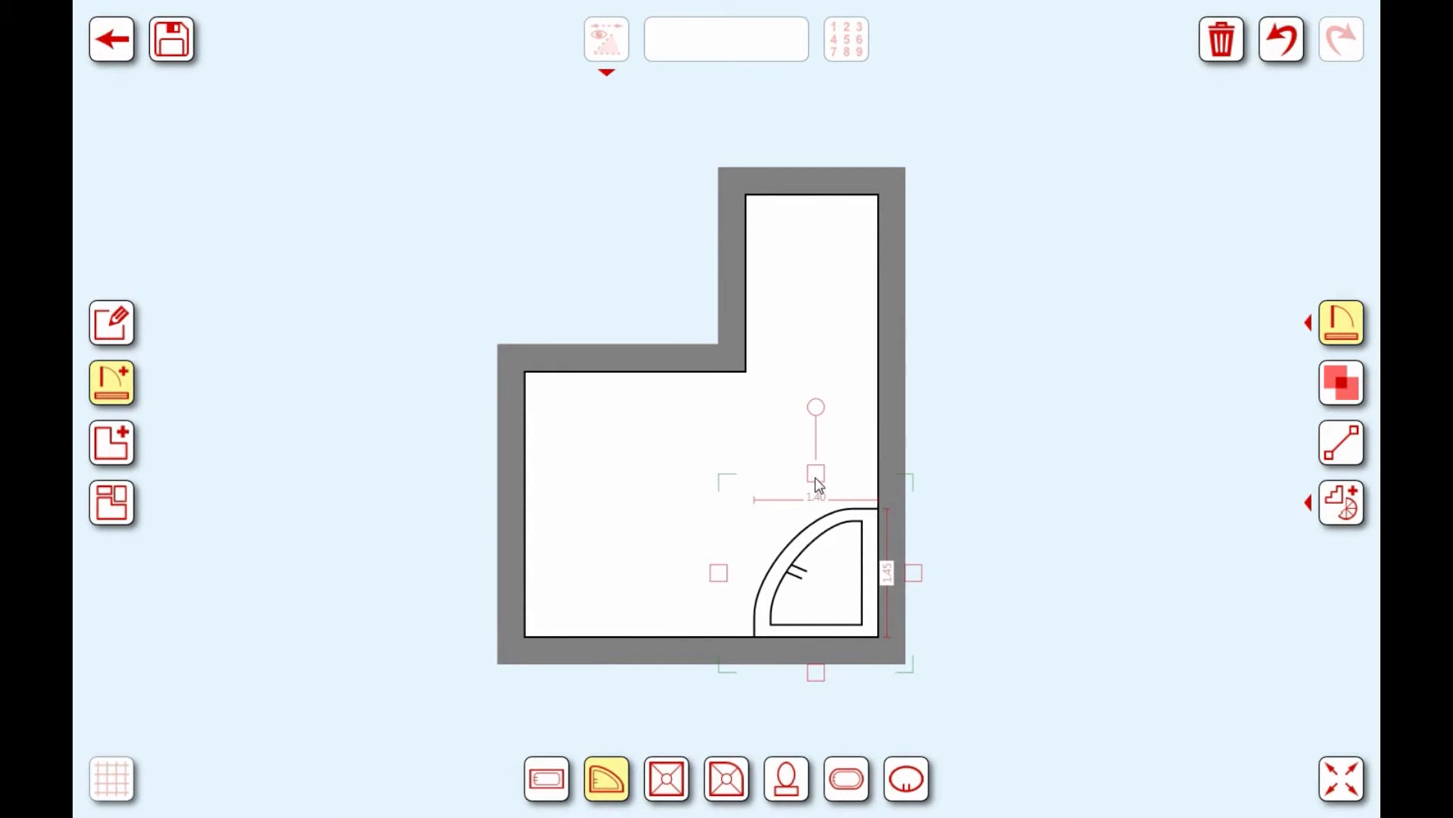
mouse_move(815, 480)
left_mouse_down()
mouse_move(815, 425)
mouse_move(814, 470)
left_mouse_up()
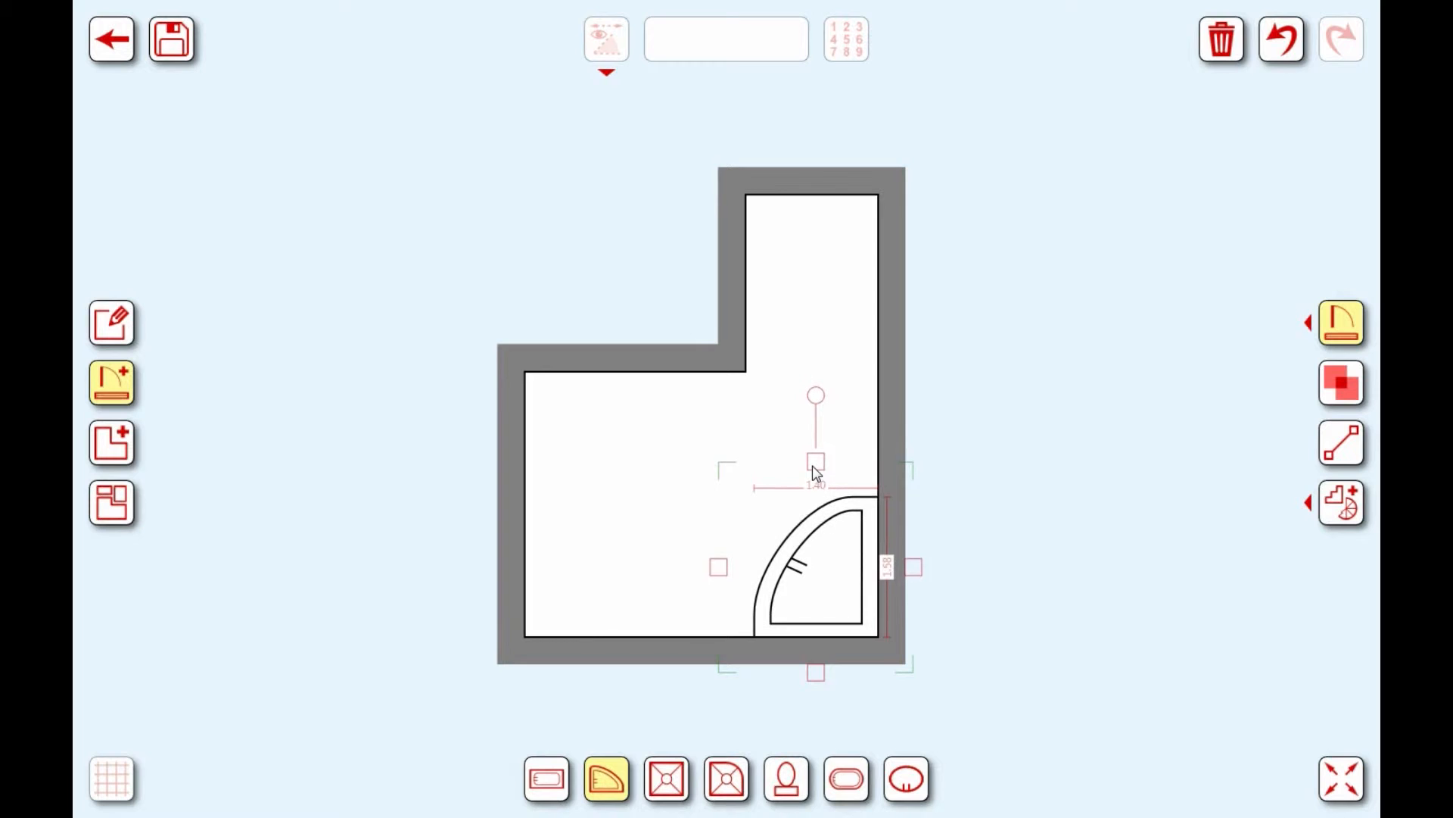
left_click_drag(837, 587, 775, 558)
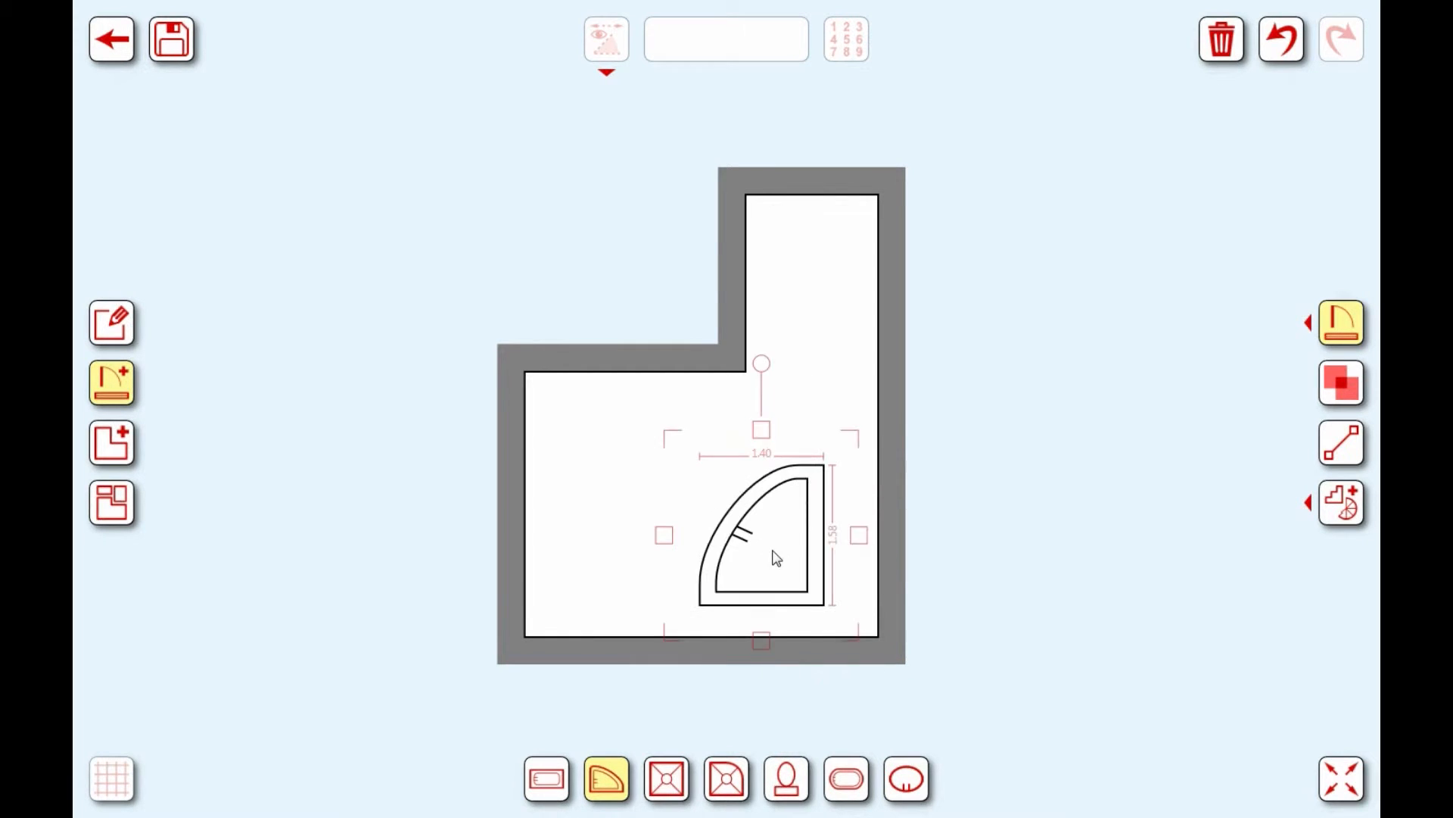
Step: Change the corner tub's 1.58 dimension to 1.6 and snap the tub flush into the bottom-right corner
left_click(826, 535)
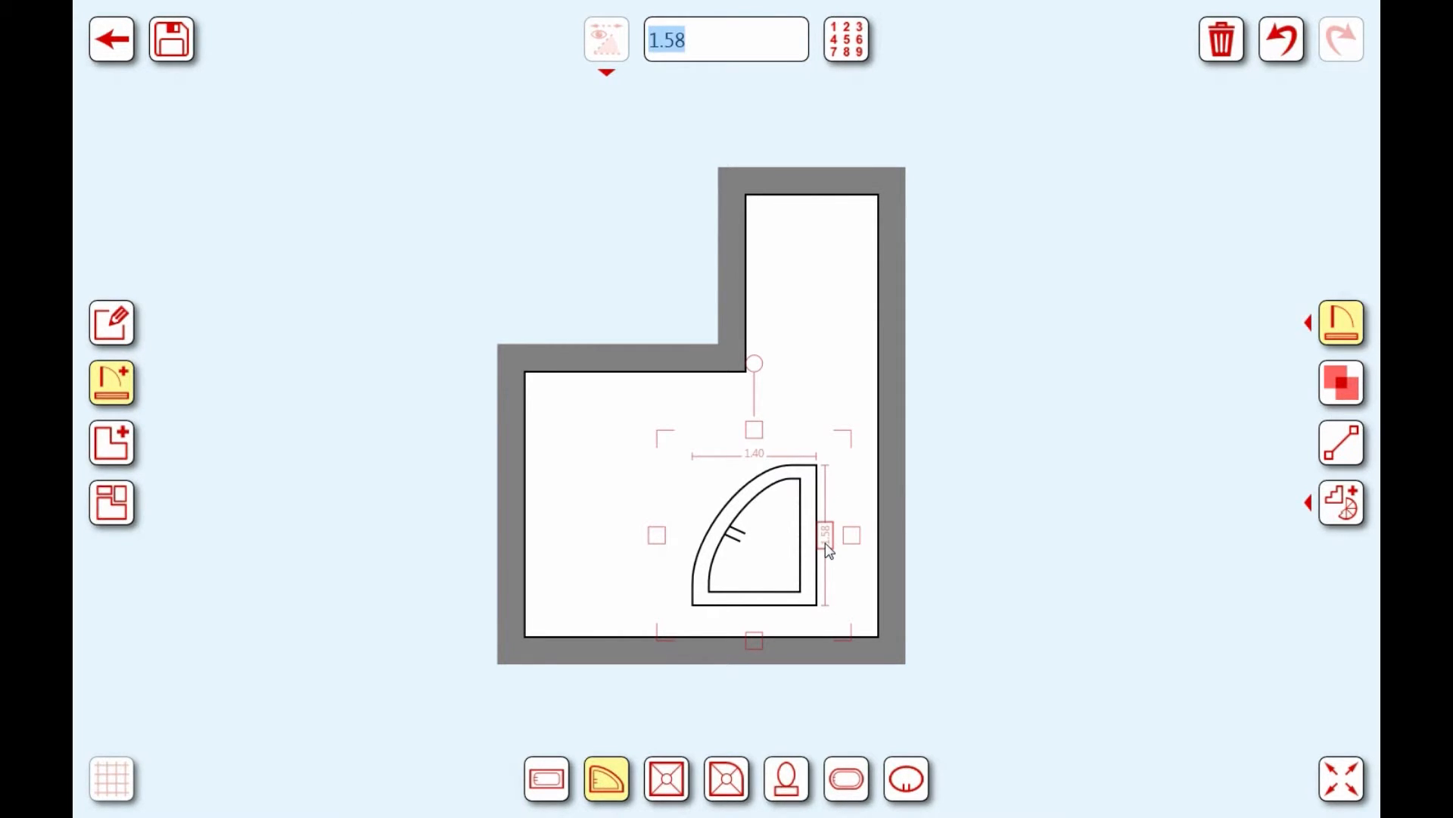
type("1.6")
key("Return")
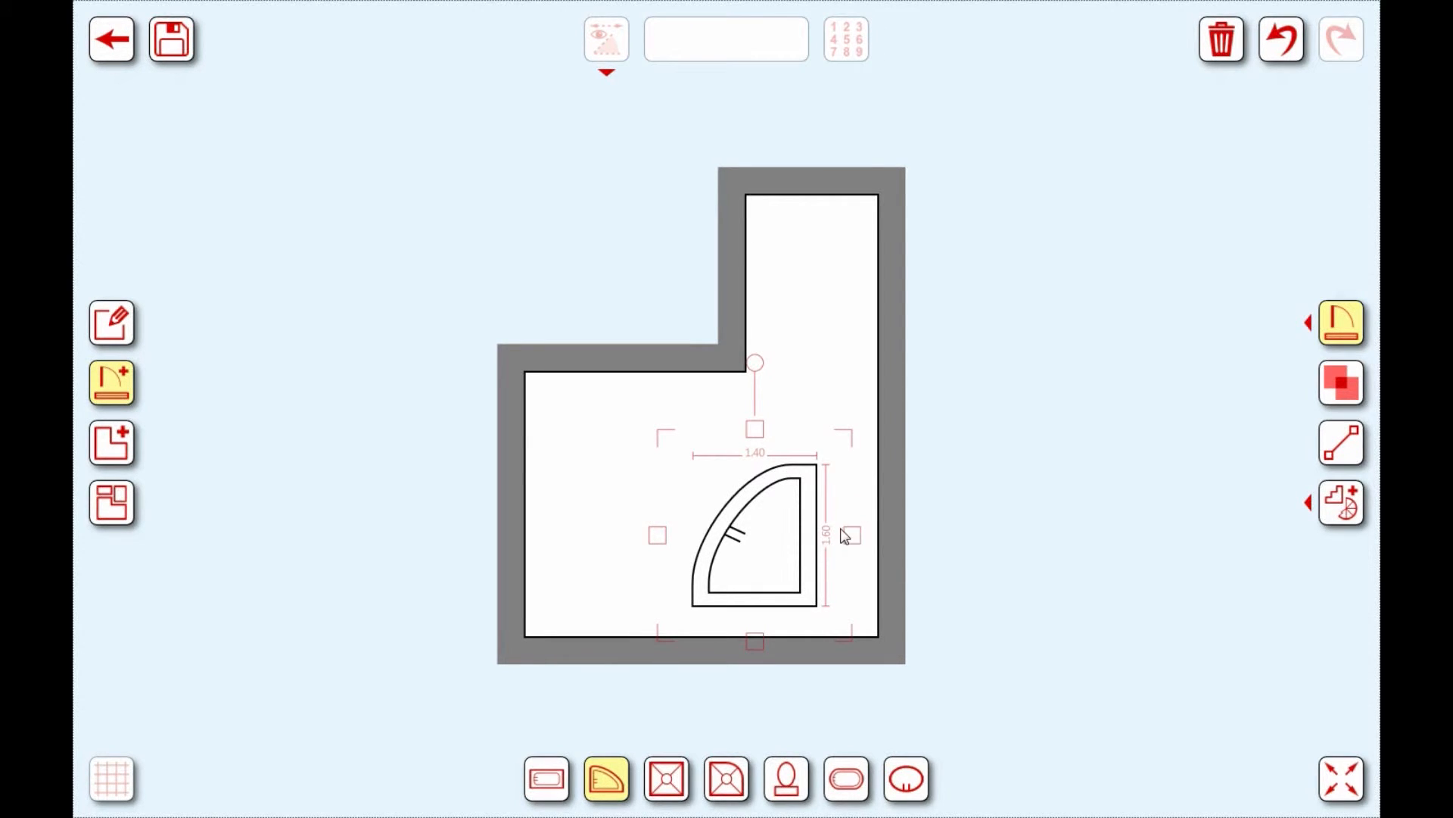
left_click_drag(777, 539, 822, 553)
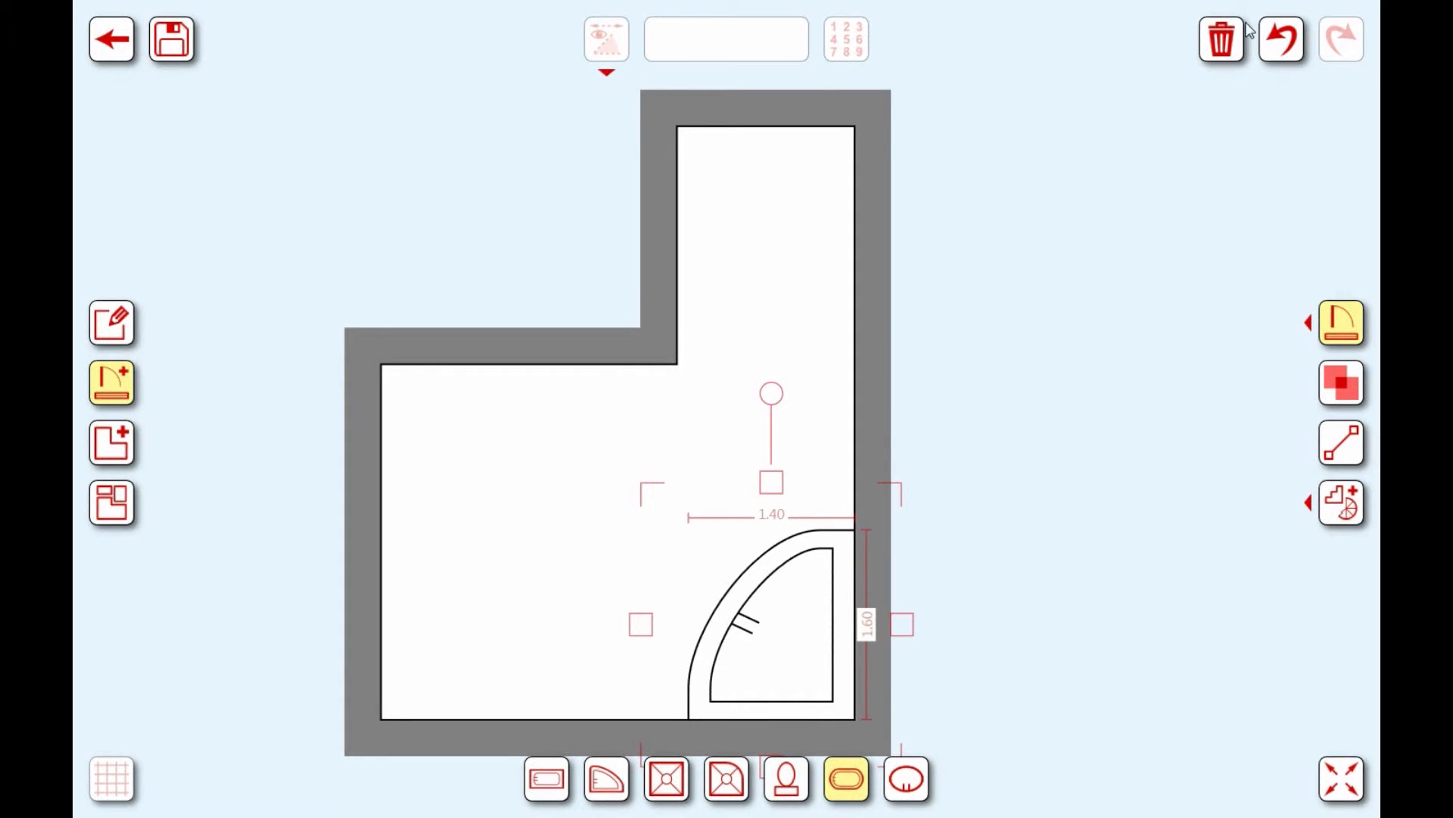
Step: Swap the corner tub for a 1.70 × 0.70 oval tub and rotate it upright
left_click(1222, 42)
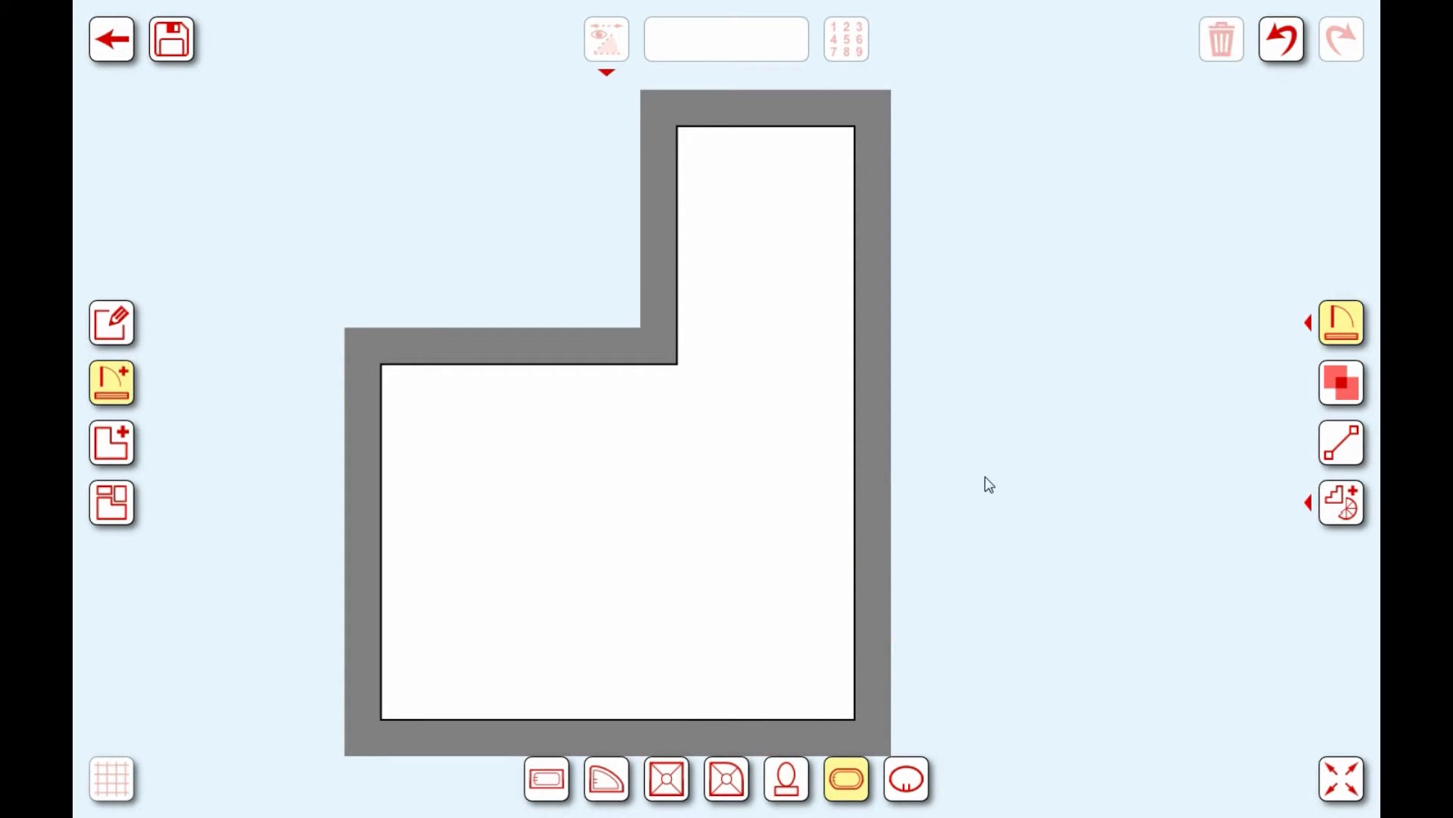
left_click(844, 779)
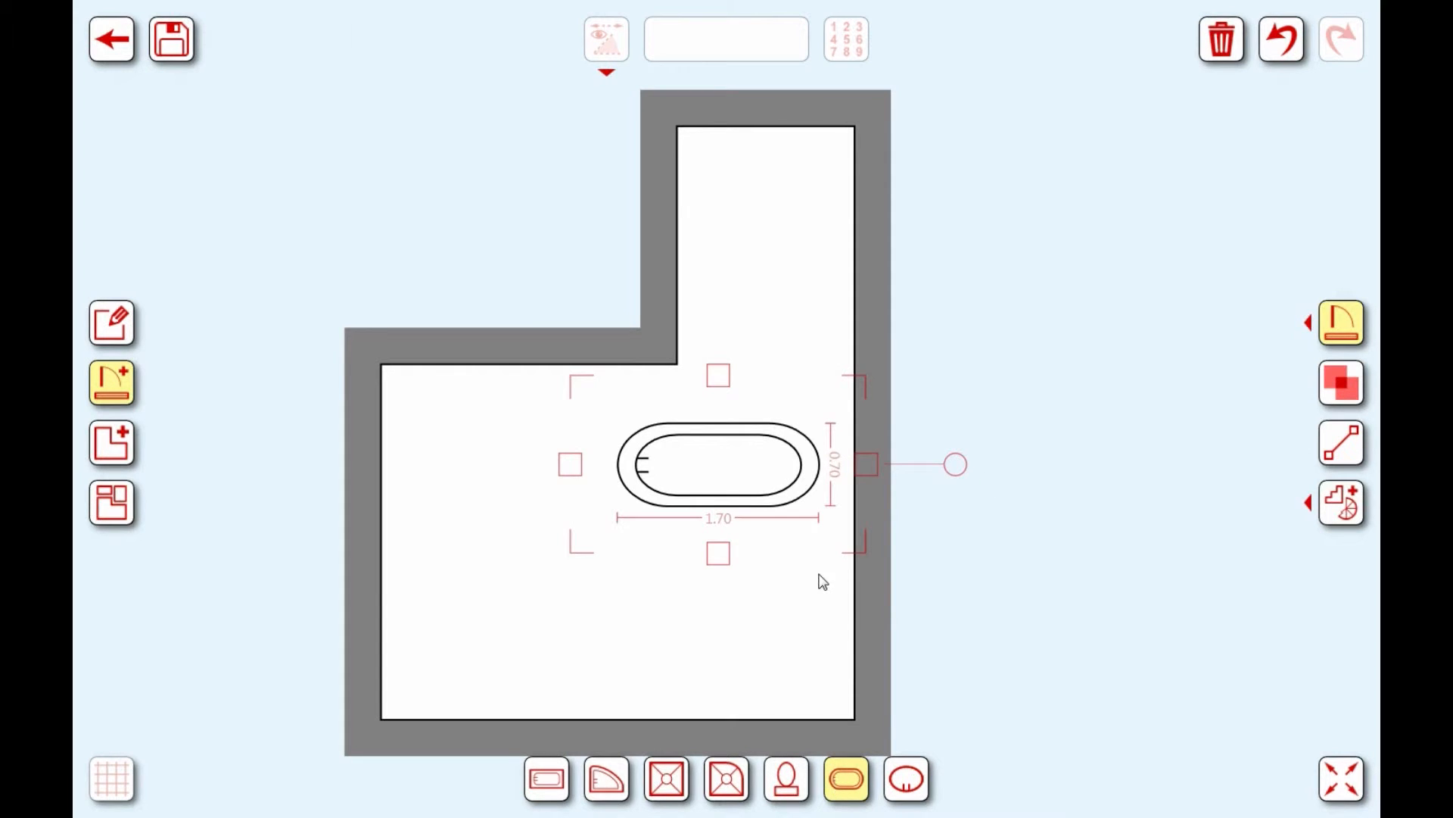
mouse_move(744, 479)
left_mouse_down()
mouse_move(764, 434)
mouse_move(775, 286)
mouse_move(749, 469)
left_mouse_up()
left_click_drag(962, 459, 716, 621)
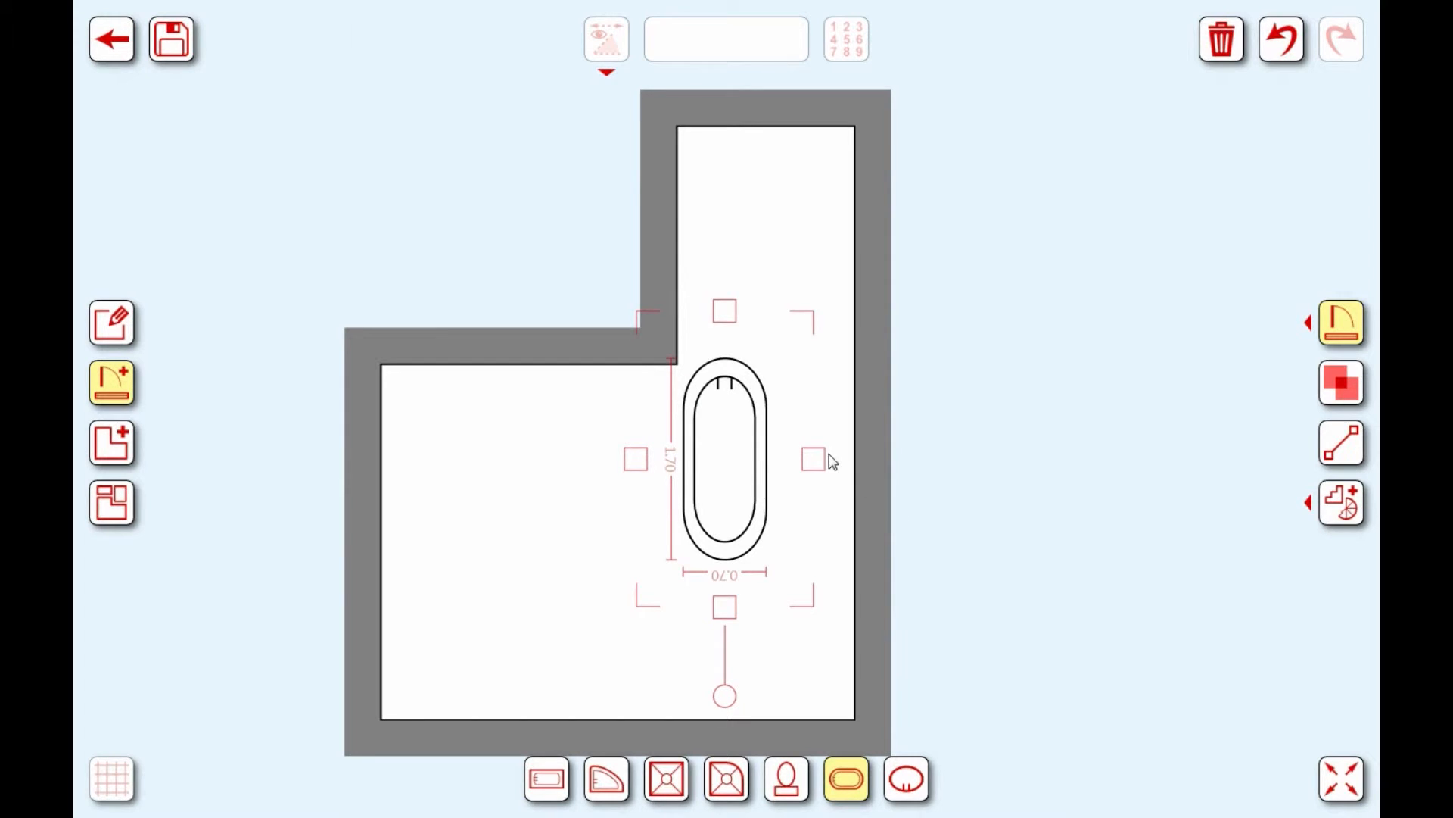
left_click_drag(740, 464, 747, 515)
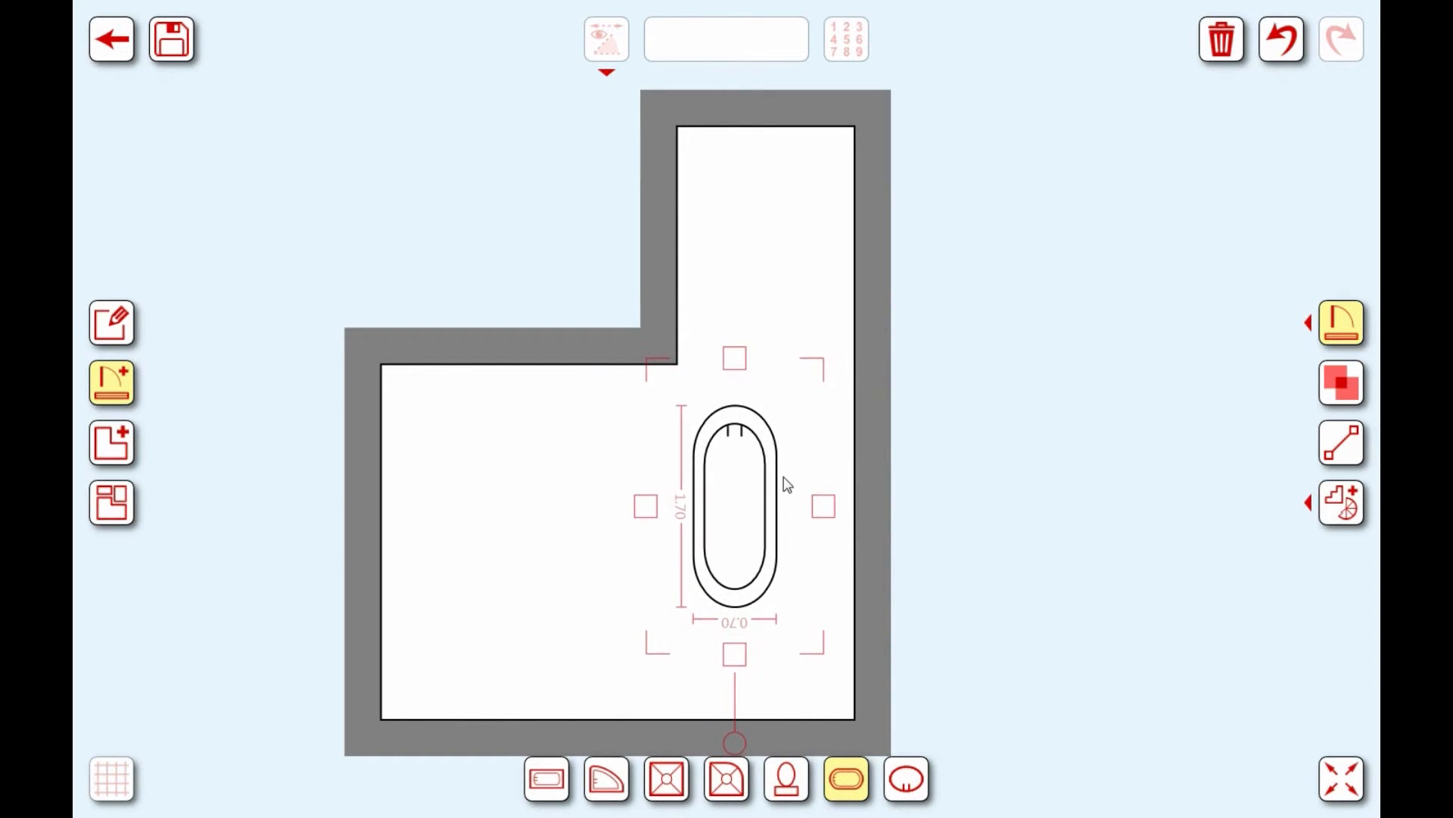
Step: Move the oval tub up into the narrow right-hand wing, zooming in to align it
scroll(793, 483, "down", 8)
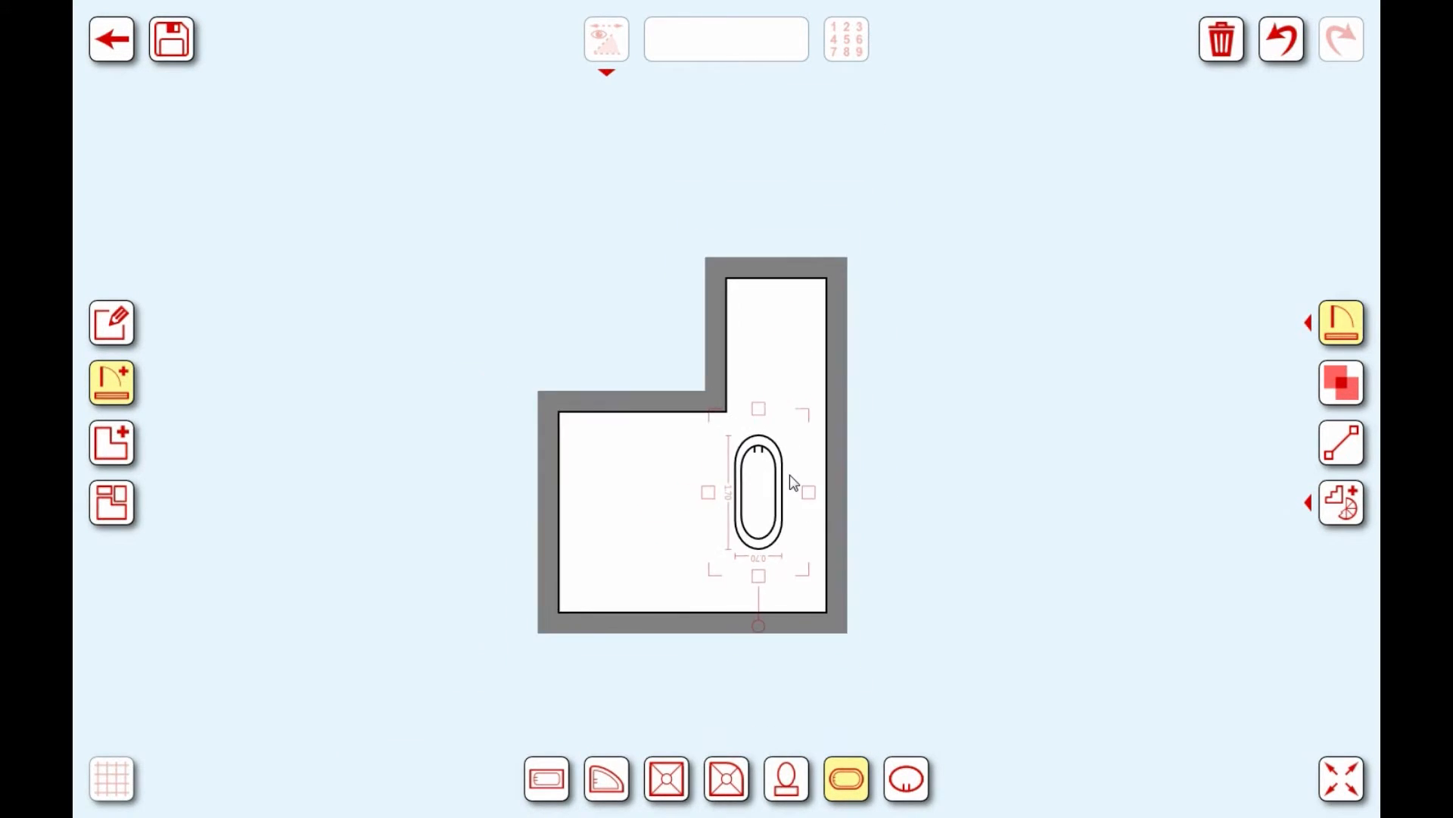
scroll(793, 483, "down", 4)
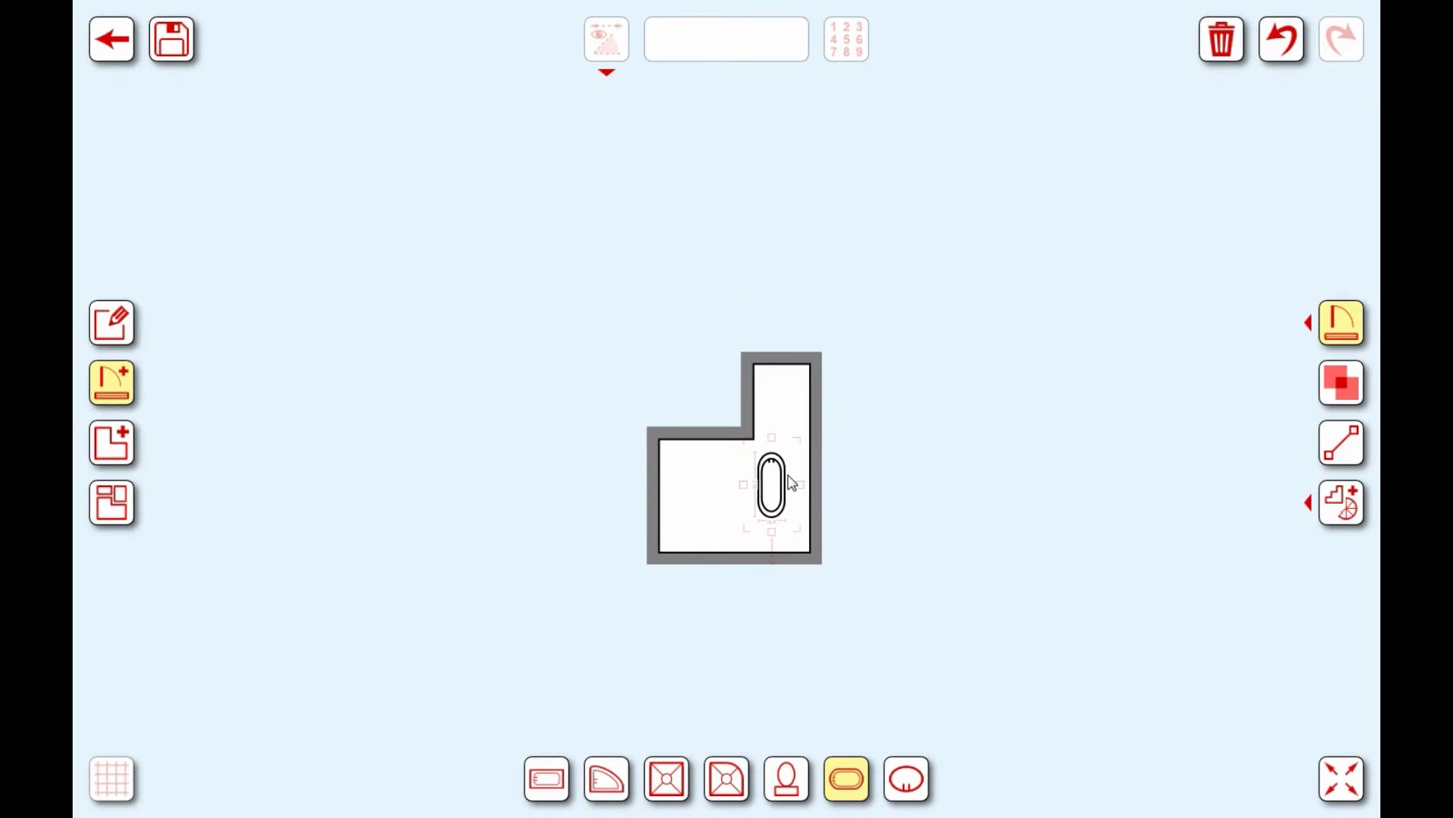
left_click_drag(780, 495, 788, 422)
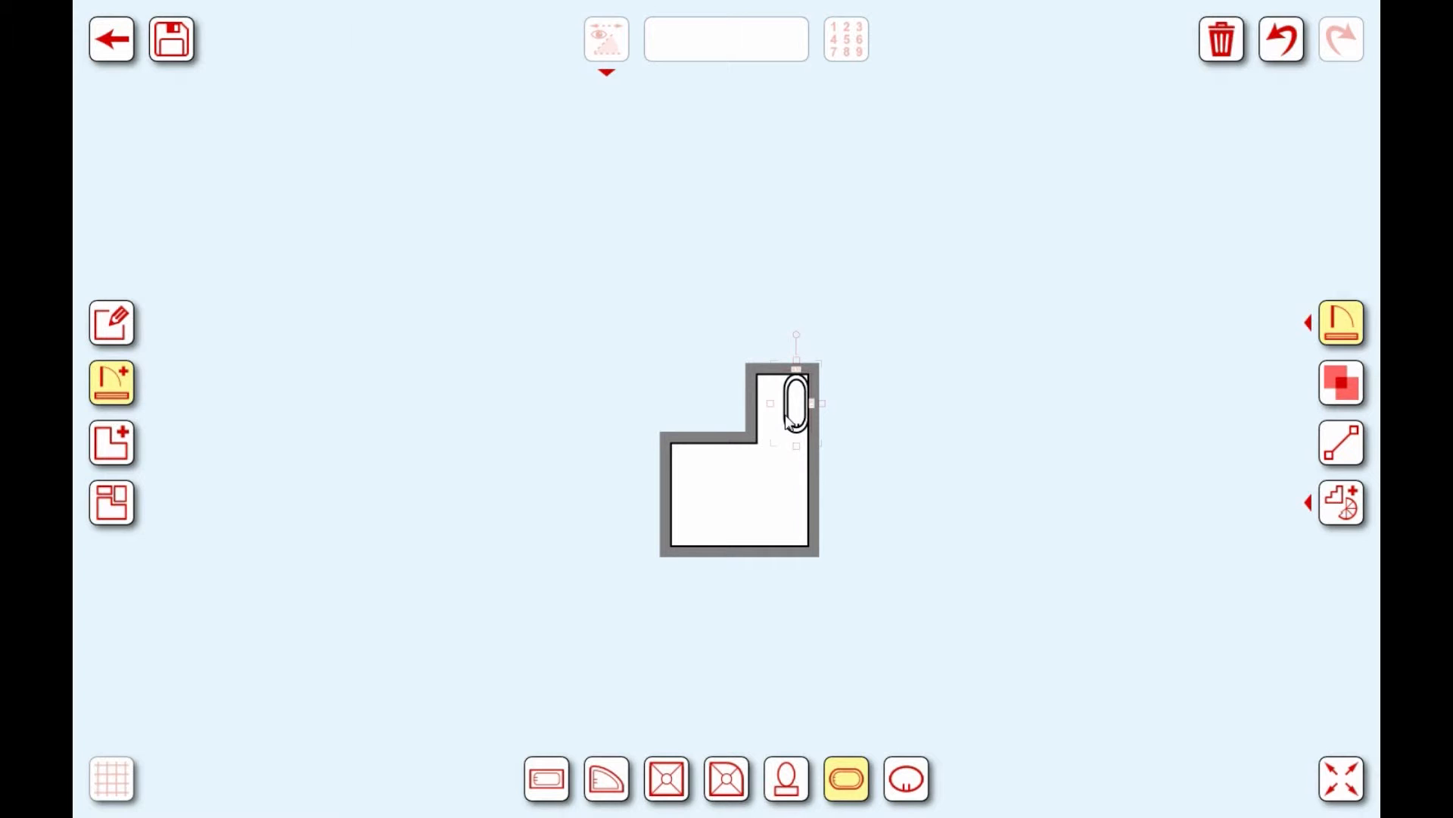
left_click(1333, 780)
left_click_drag(571, 473, 698, 417)
left_click_drag(805, 416, 773, 431)
mouse_move(772, 433)
left_mouse_down()
mouse_move(756, 431)
mouse_move(772, 424)
mouse_move(776, 438)
mouse_move(777, 422)
left_mouse_up()
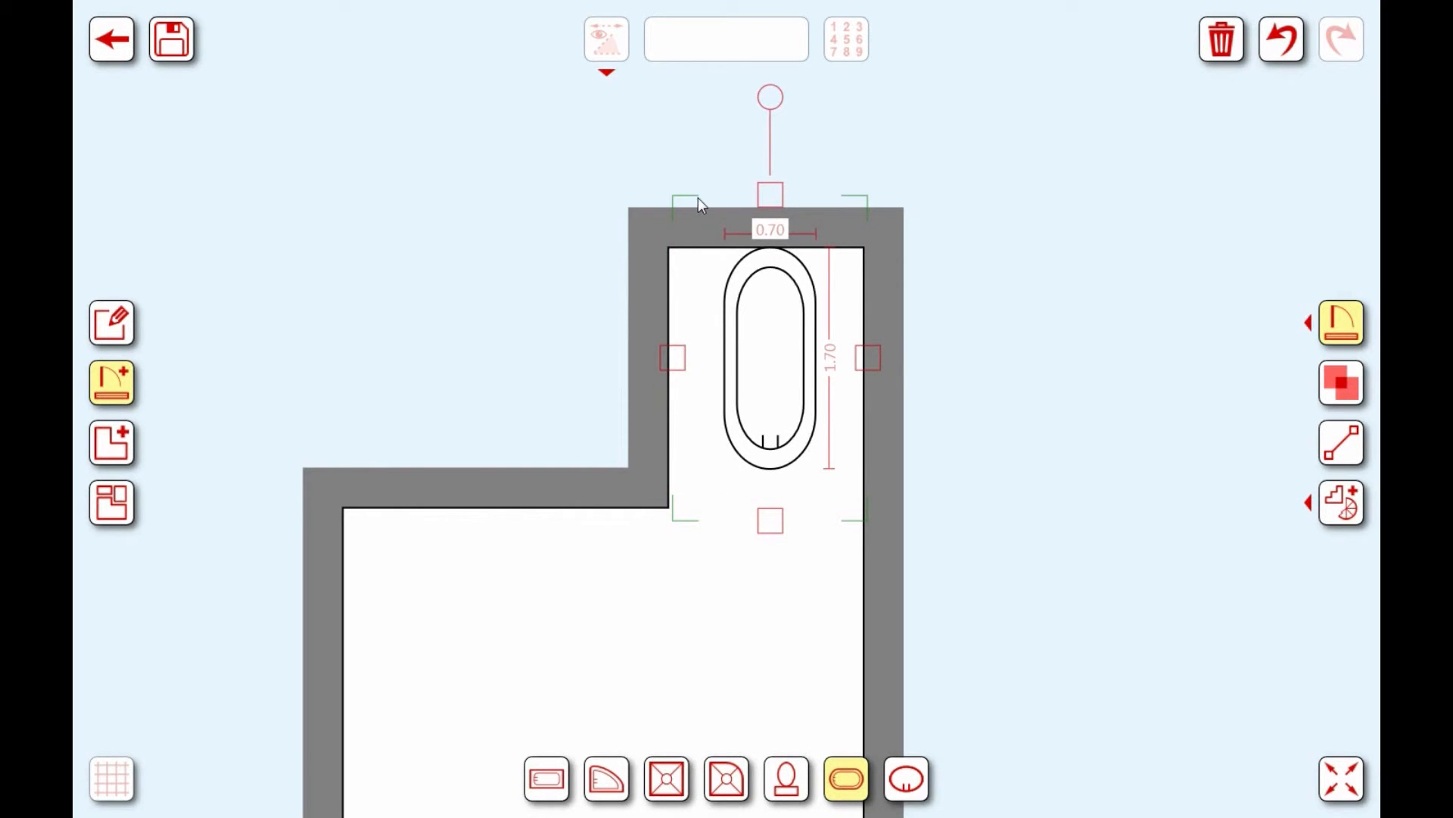
Step: Push the oval tub against the wing's top wall and deselect it to see the whole room
left_click_drag(775, 334, 779, 376)
scroll(952, 411, "up", 4)
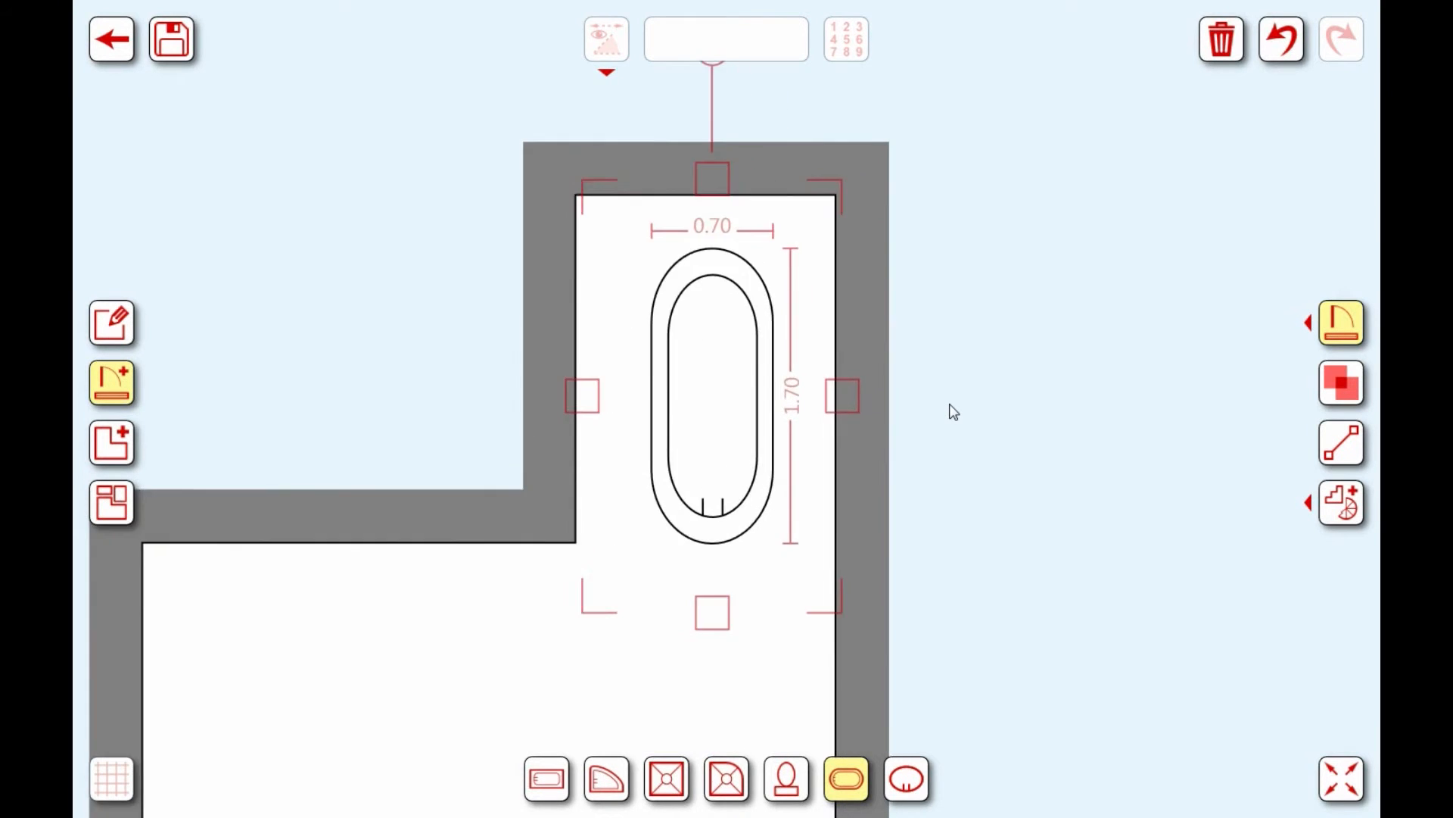
scroll(950, 406, "up", 4)
left_click_drag(874, 334, 1029, 436)
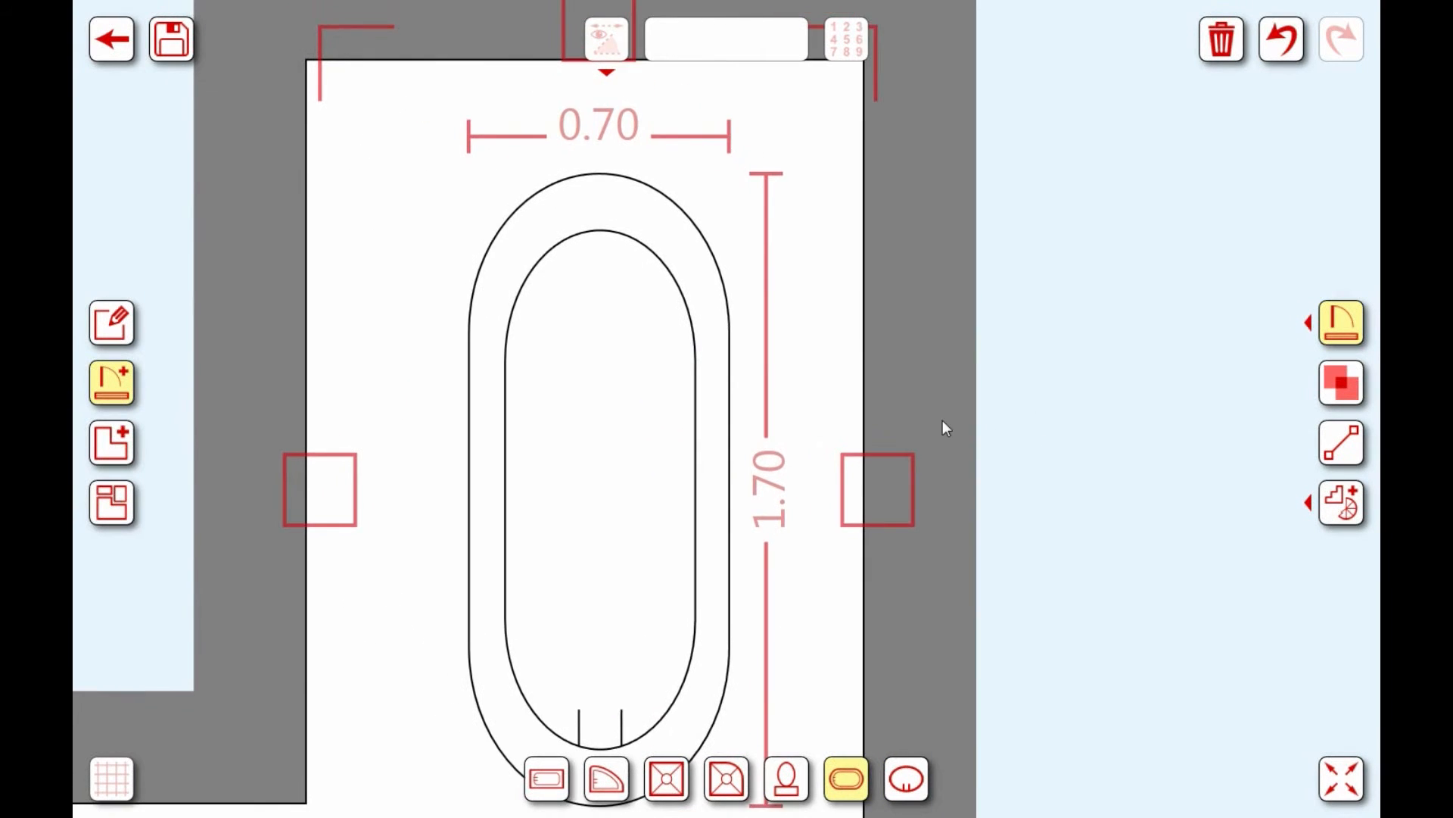
left_click_drag(638, 426, 624, 346)
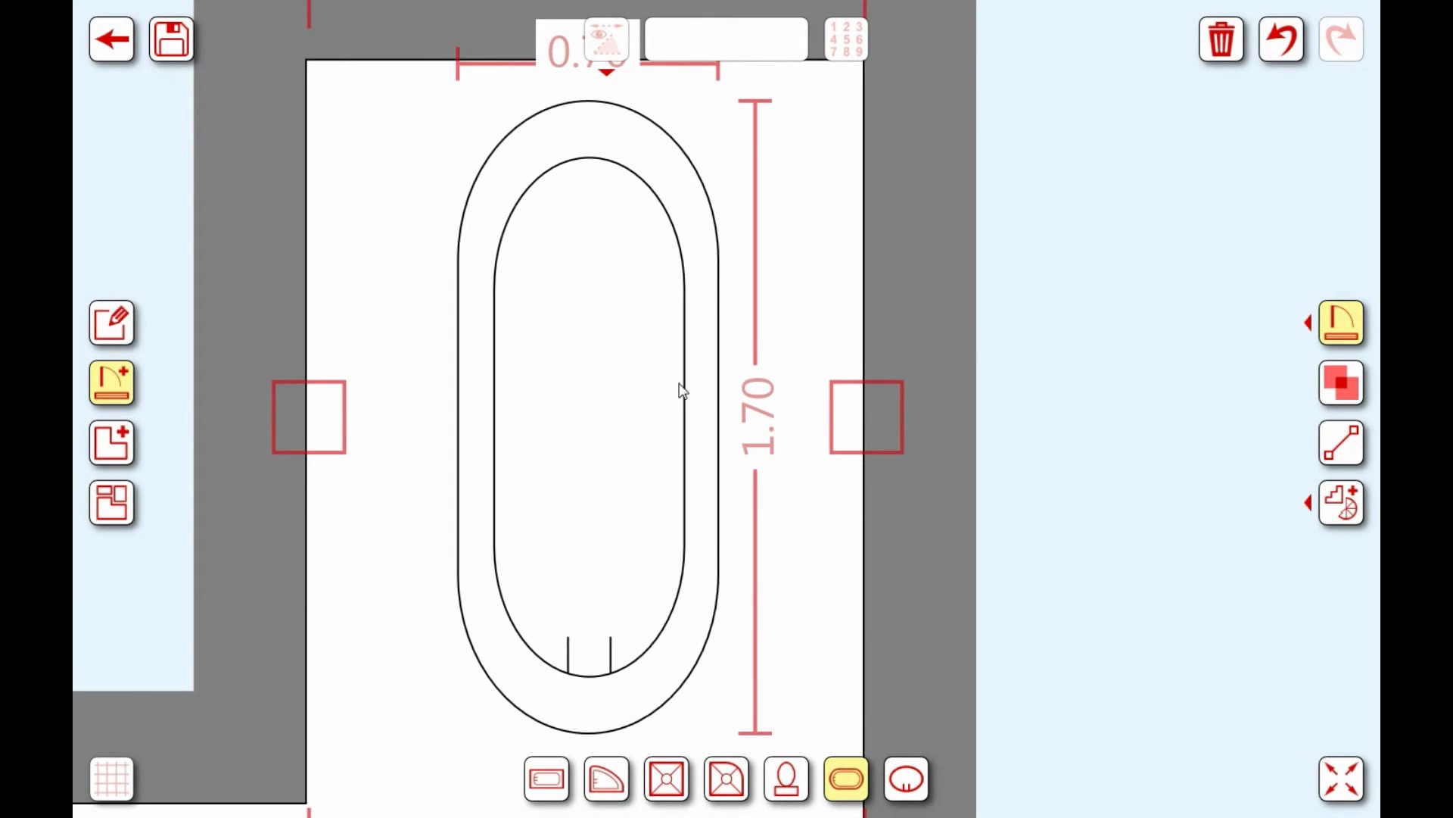
left_click(946, 294)
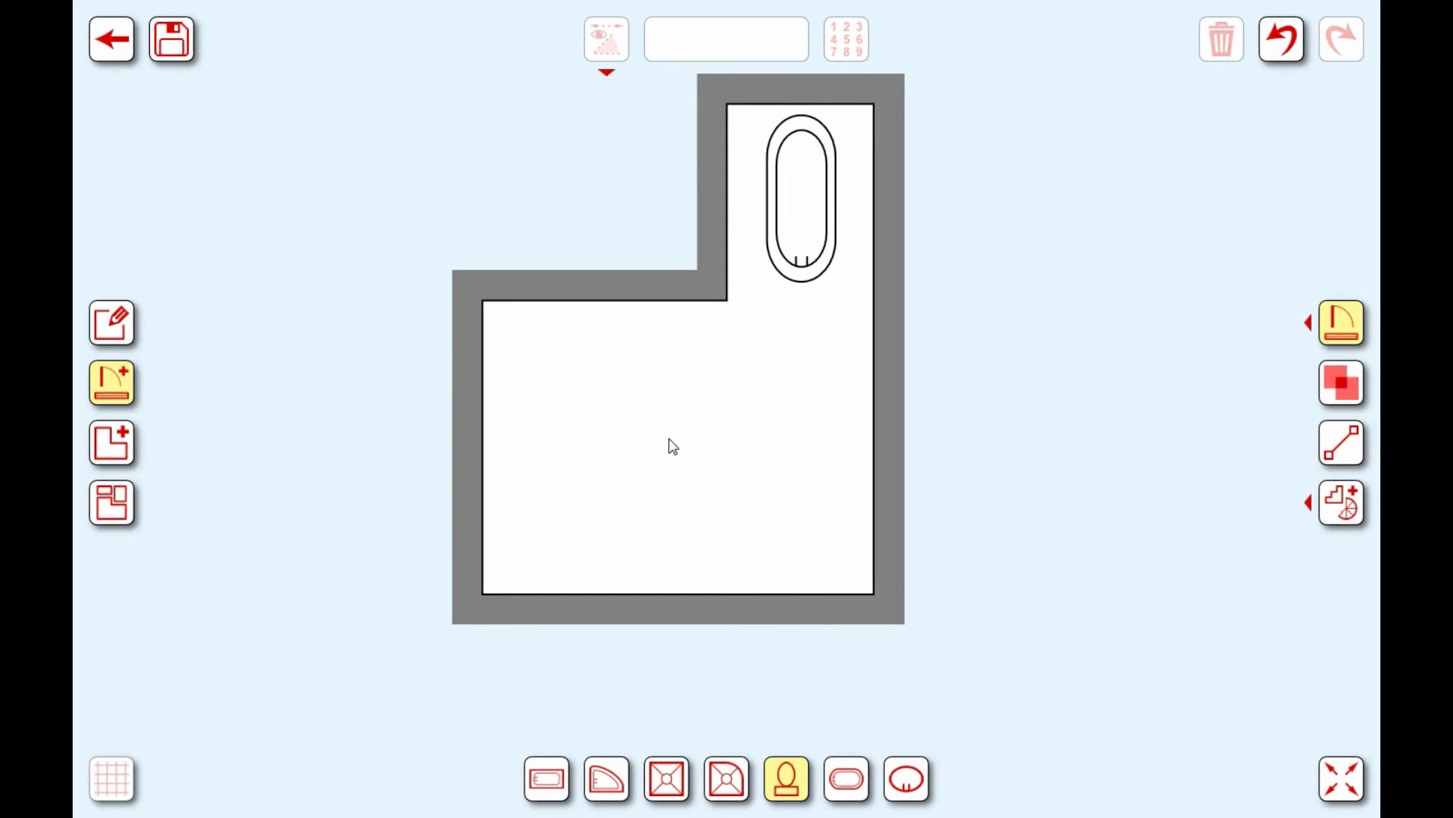
Step: Place a 0.80 square shower tray bottom-right and a 0.94 × 0.95 quarter-round tray bottom-left
left_click(669, 783)
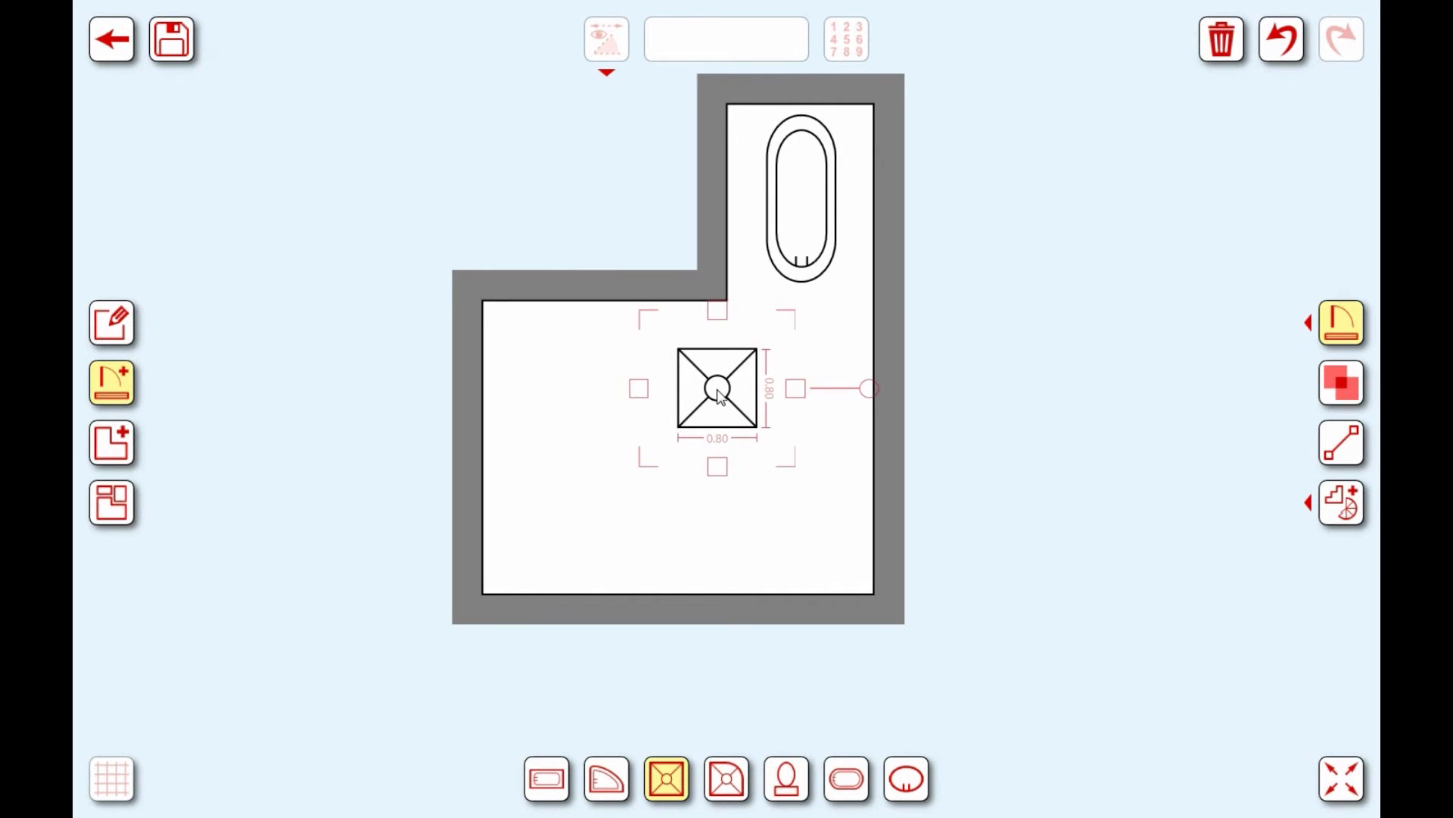
left_click_drag(717, 390, 822, 551)
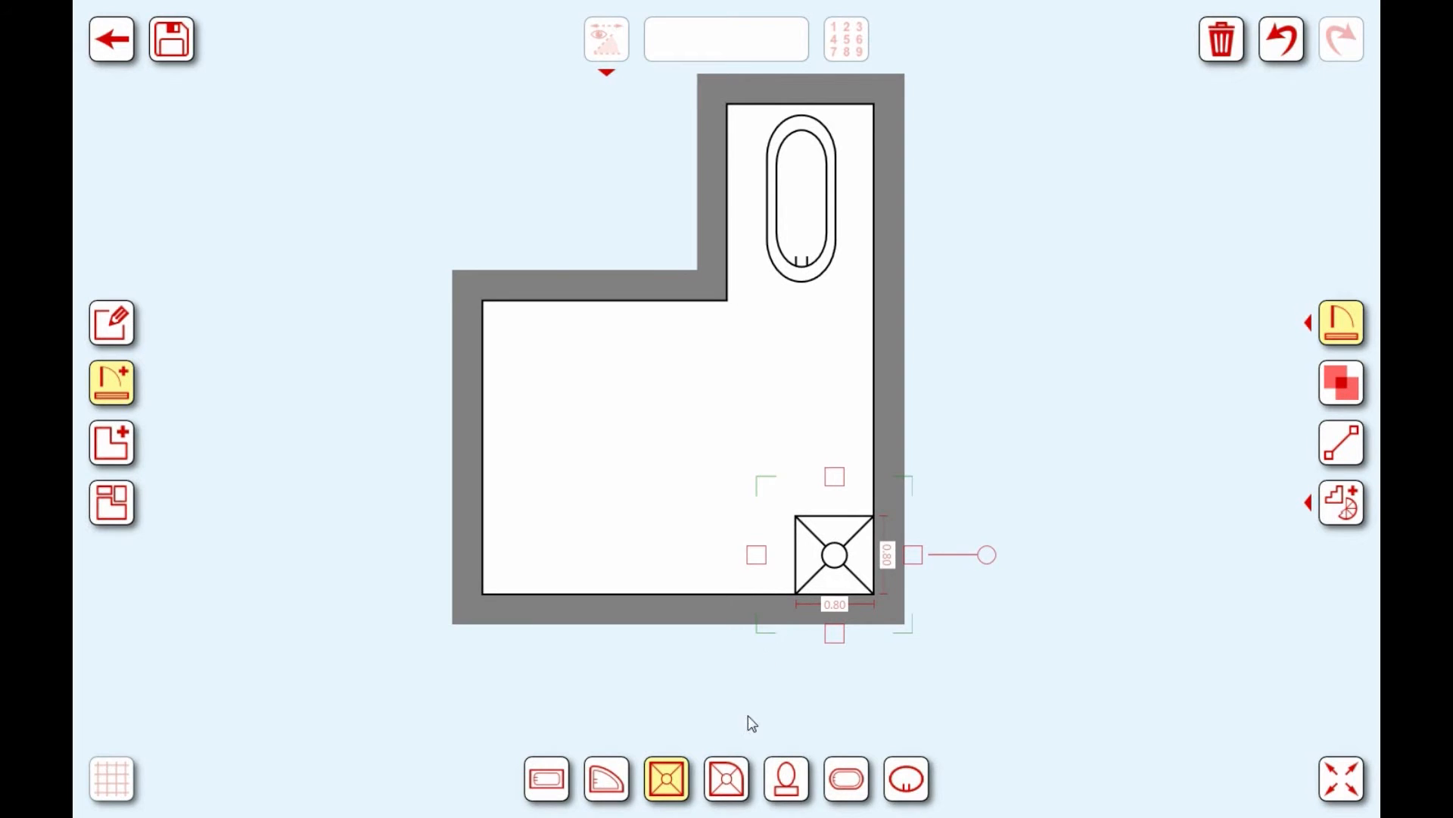
left_click(727, 779)
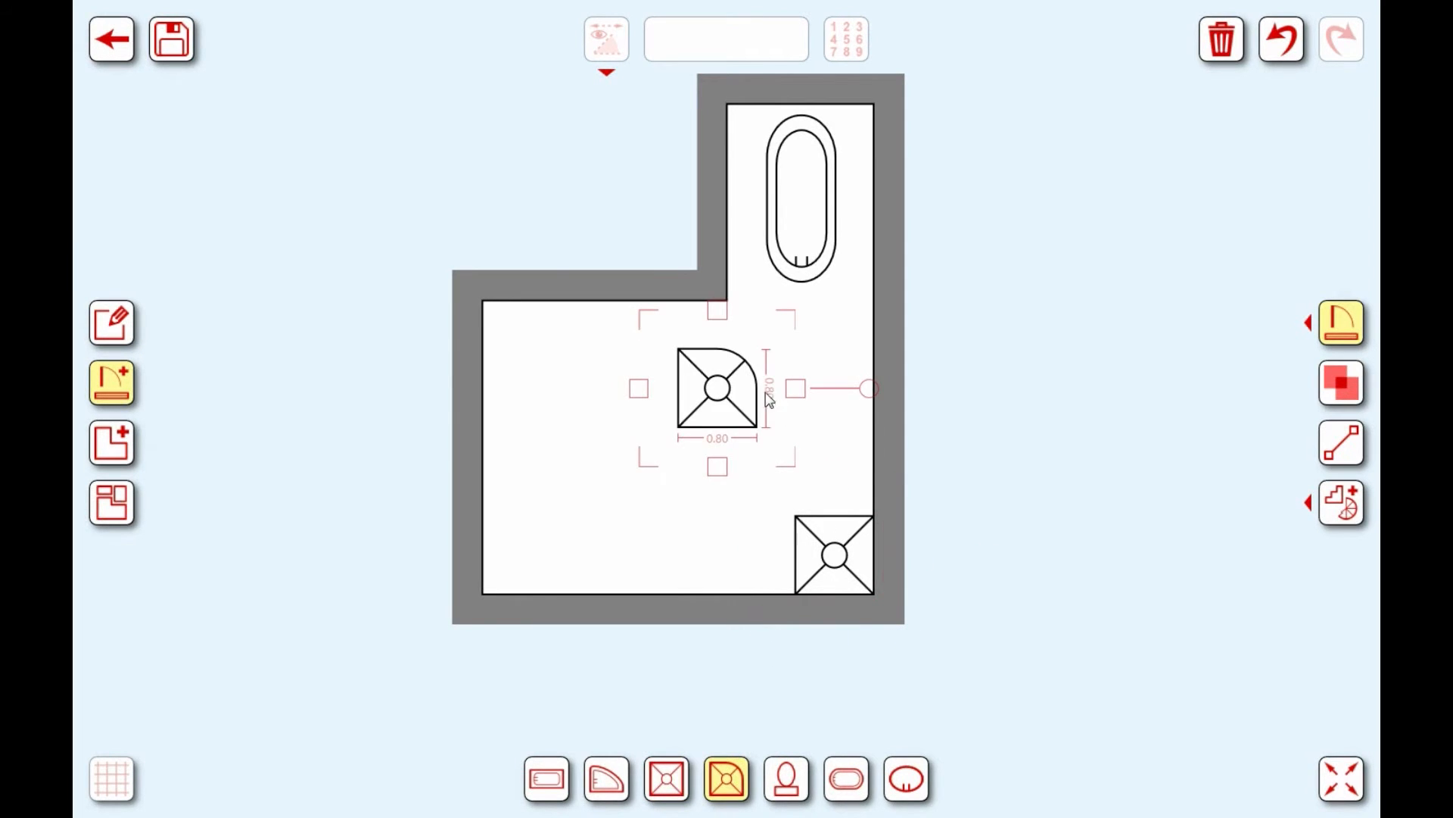
left_click_drag(731, 394, 544, 539)
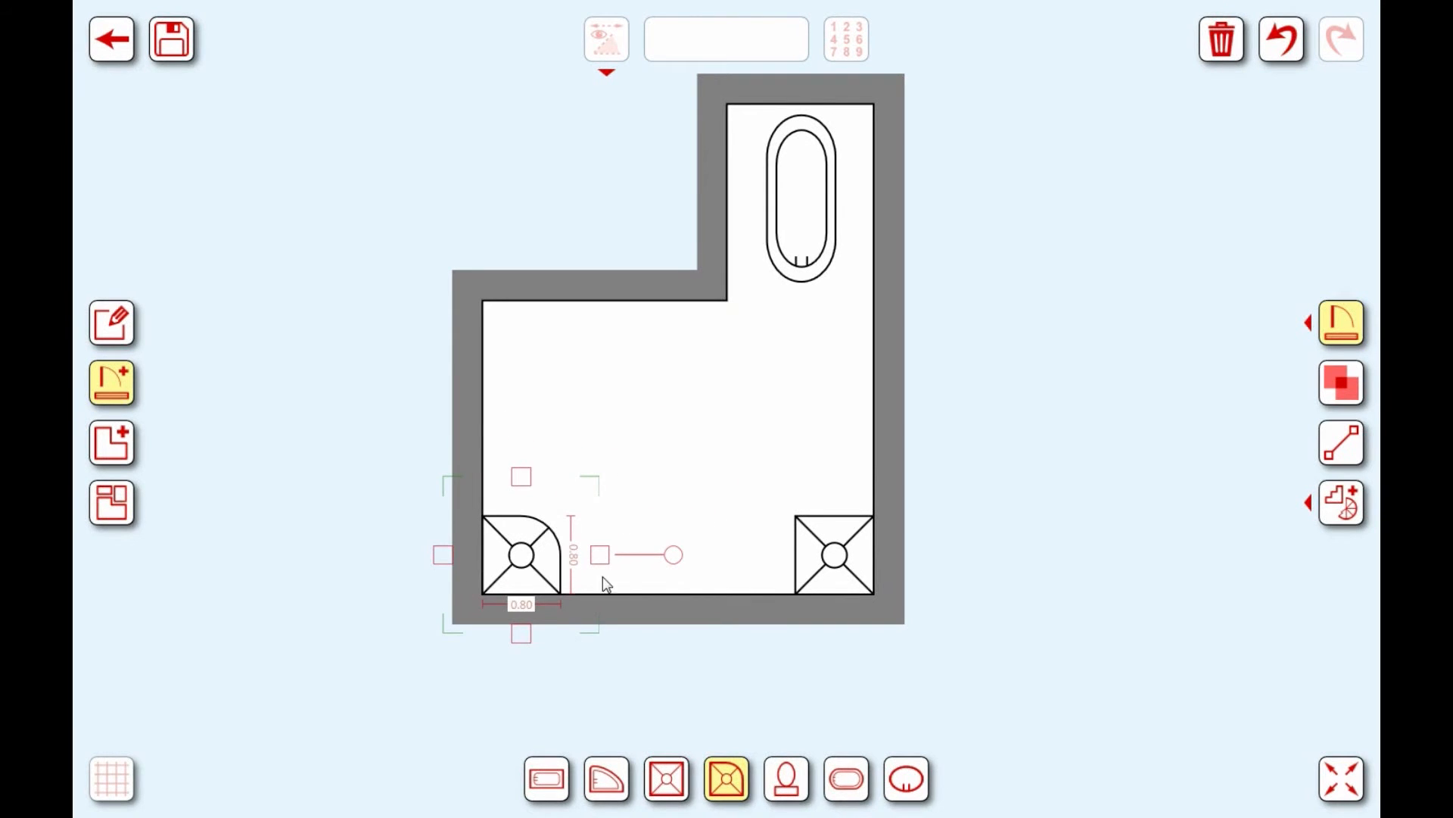
left_click_drag(598, 557, 610, 552)
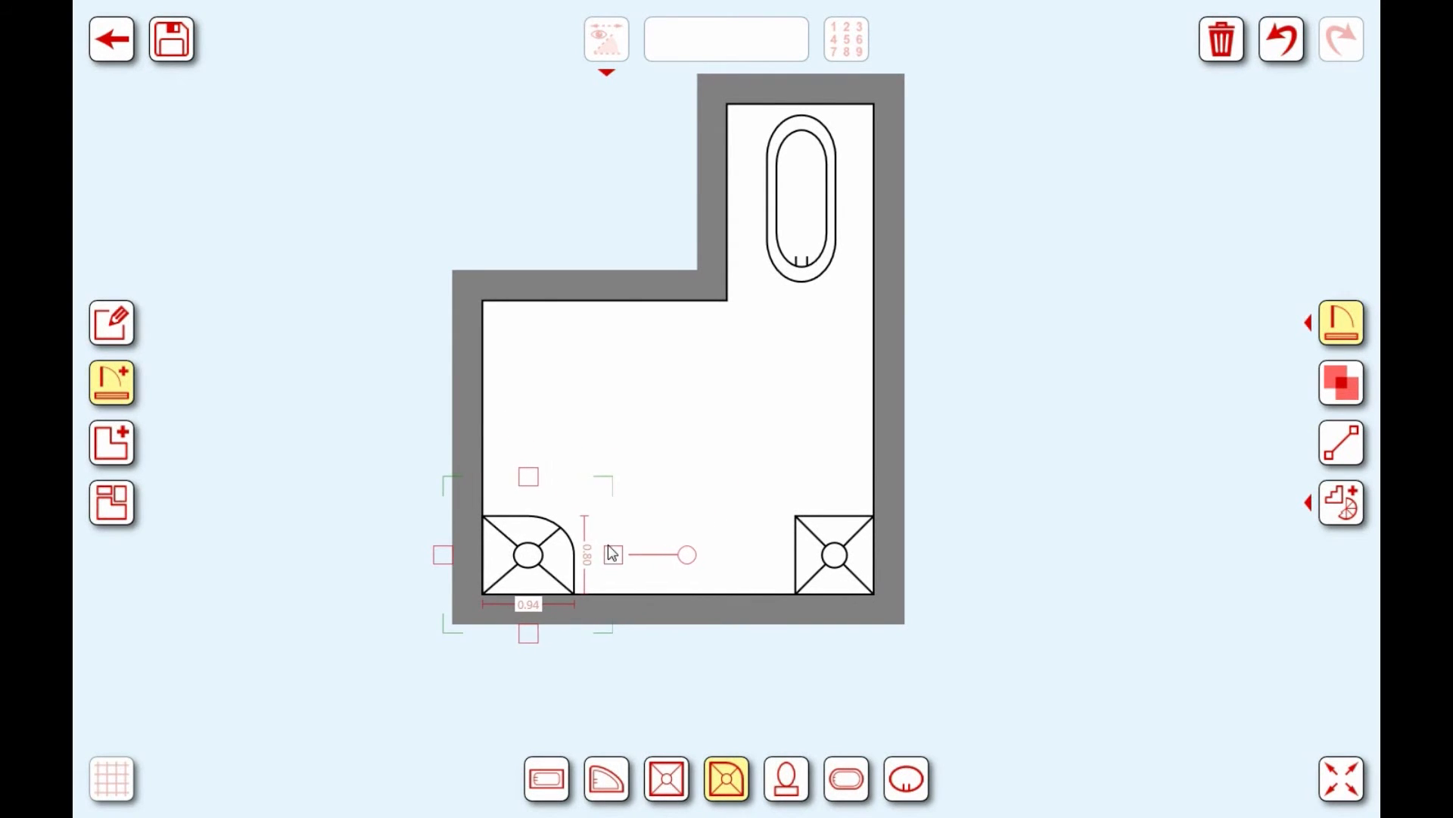
left_click_drag(531, 478, 534, 466)
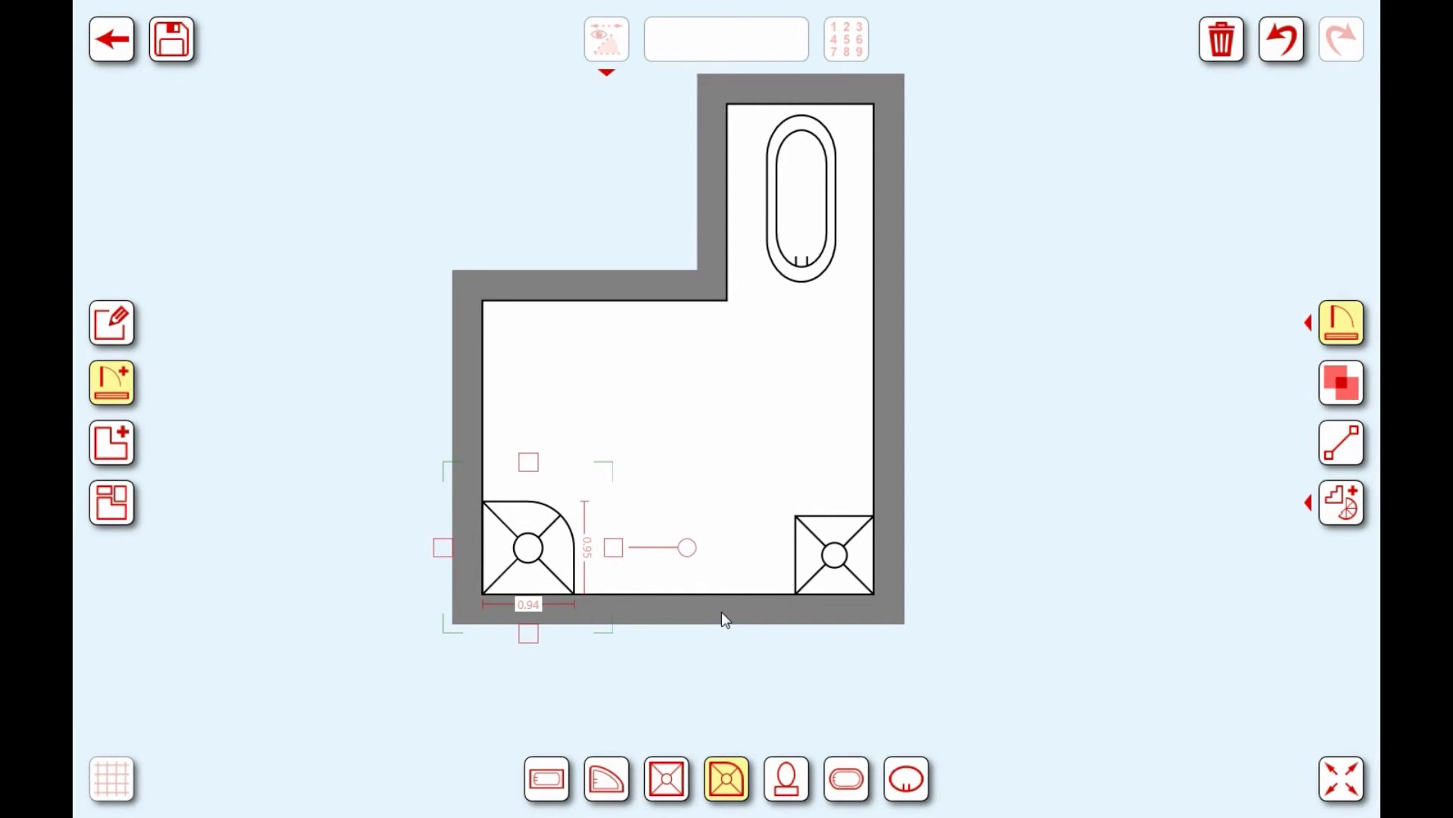
Step: Add a 0.45 × 0.35 washbasin, turn it to face into the room, and set it against the right wall
left_click(910, 785)
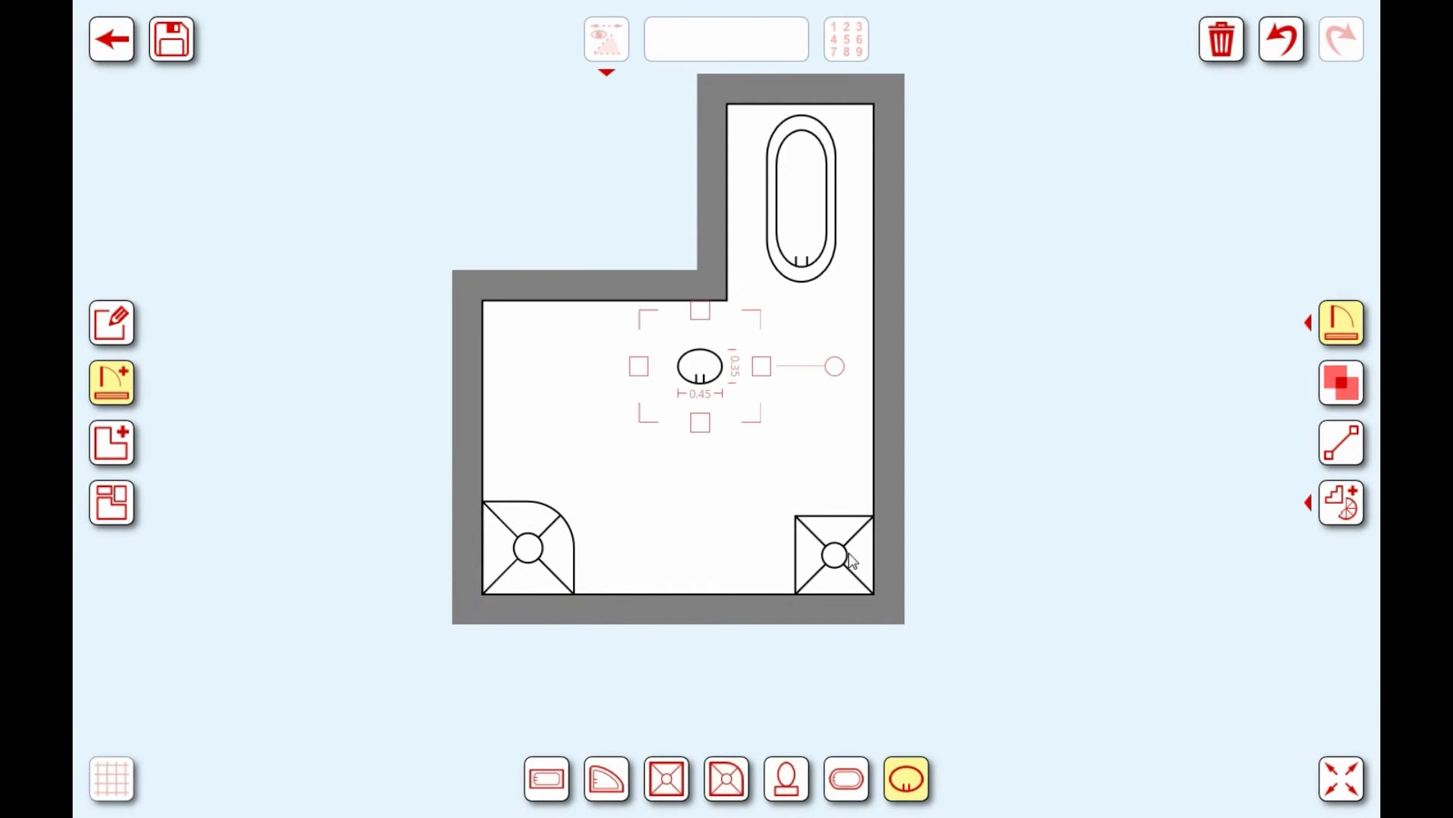
left_click_drag(836, 376, 716, 220)
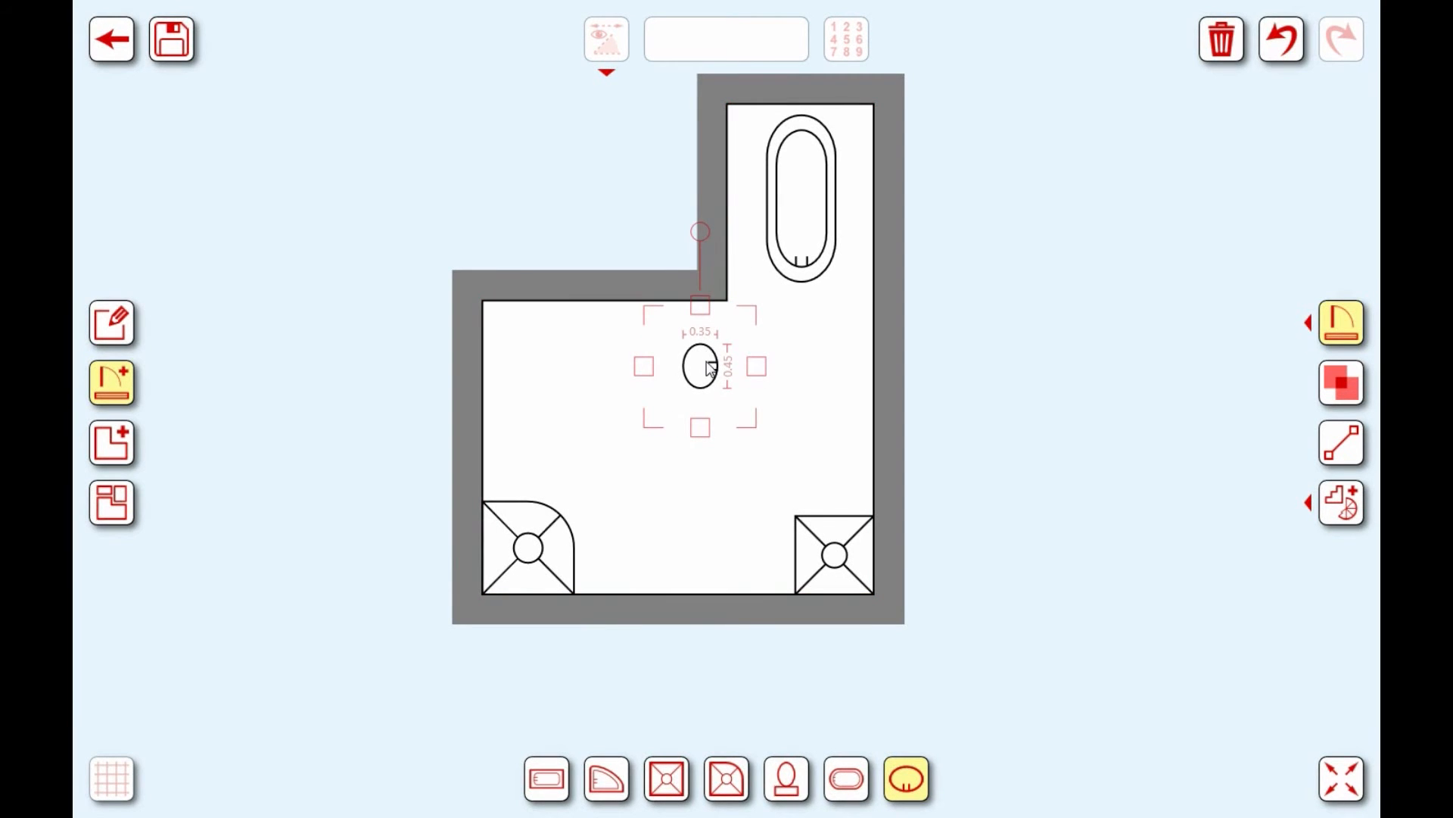
left_click_drag(710, 369, 845, 407)
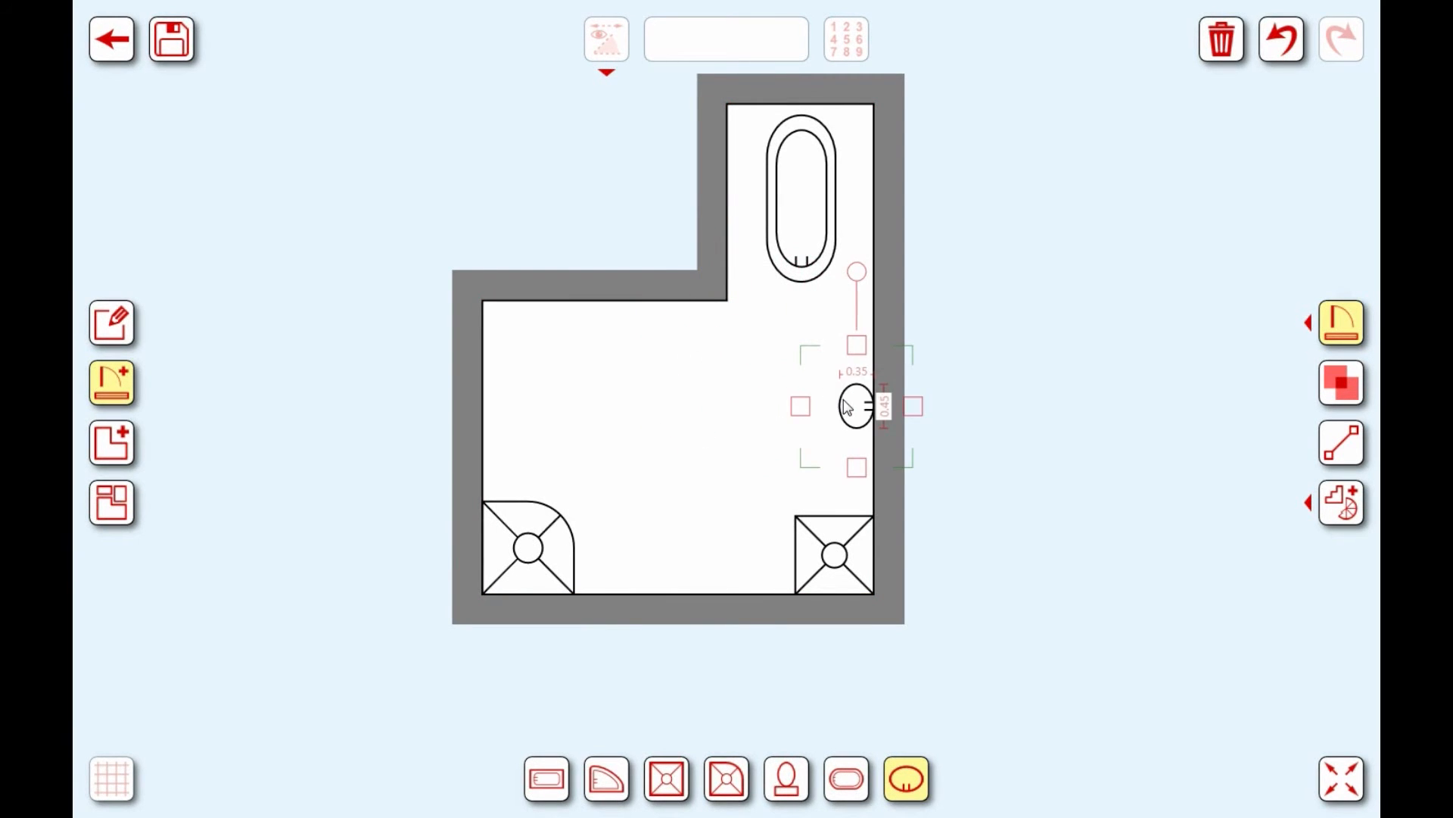
Step: Add a 0.70 × 0.50 toilet and rotate it so its tank faces the left wall
left_click(784, 766)
left_click_drag(712, 390, 578, 398)
left_click_drag(712, 392, 603, 535)
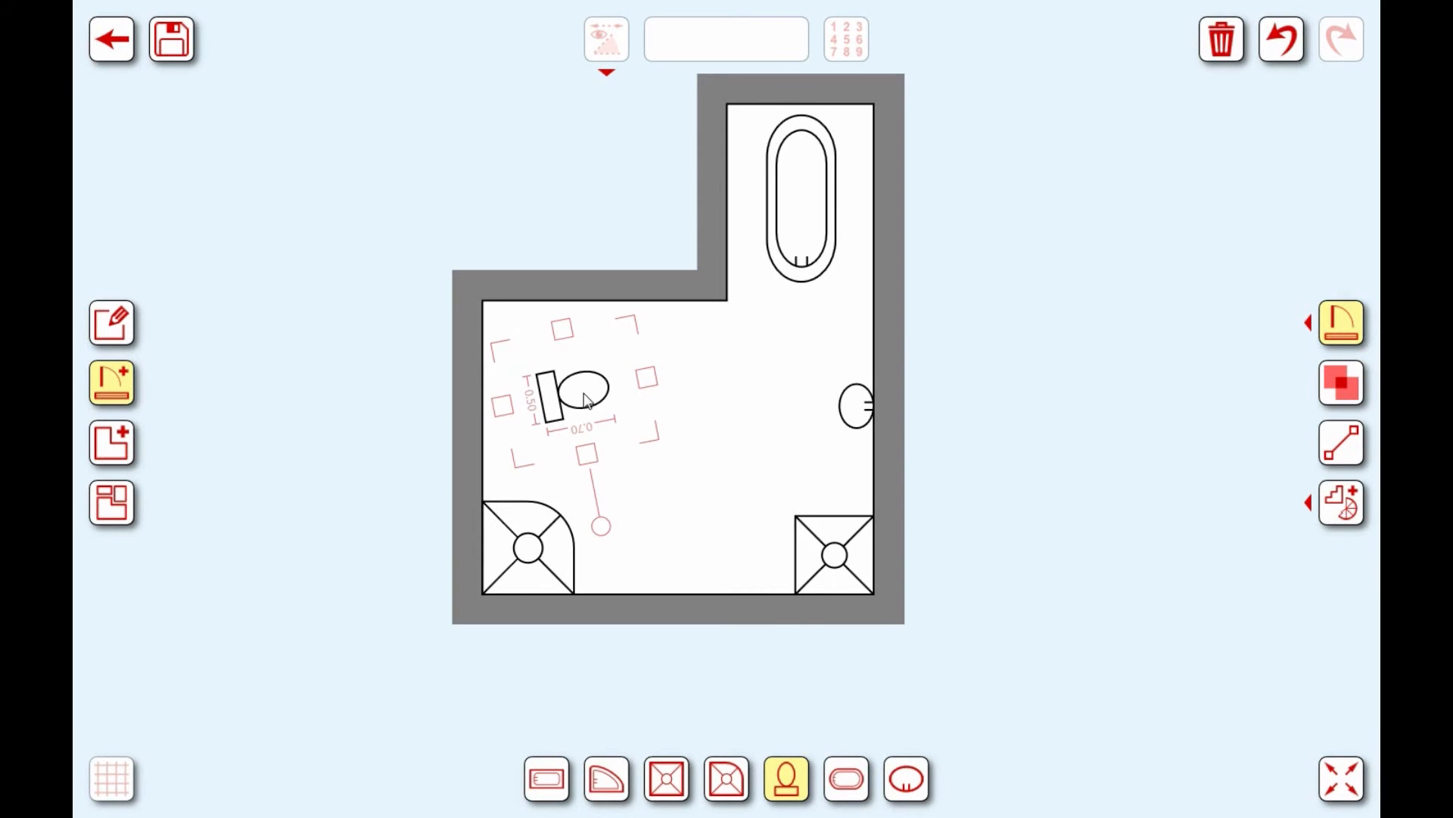
mouse_move(582, 401)
left_mouse_down()
mouse_move(534, 391)
mouse_move(560, 390)
left_mouse_up()
Step: Settle the toilet flush against the left wall, then deselect it and recentre the plan
scroll(561, 400, "up", 10)
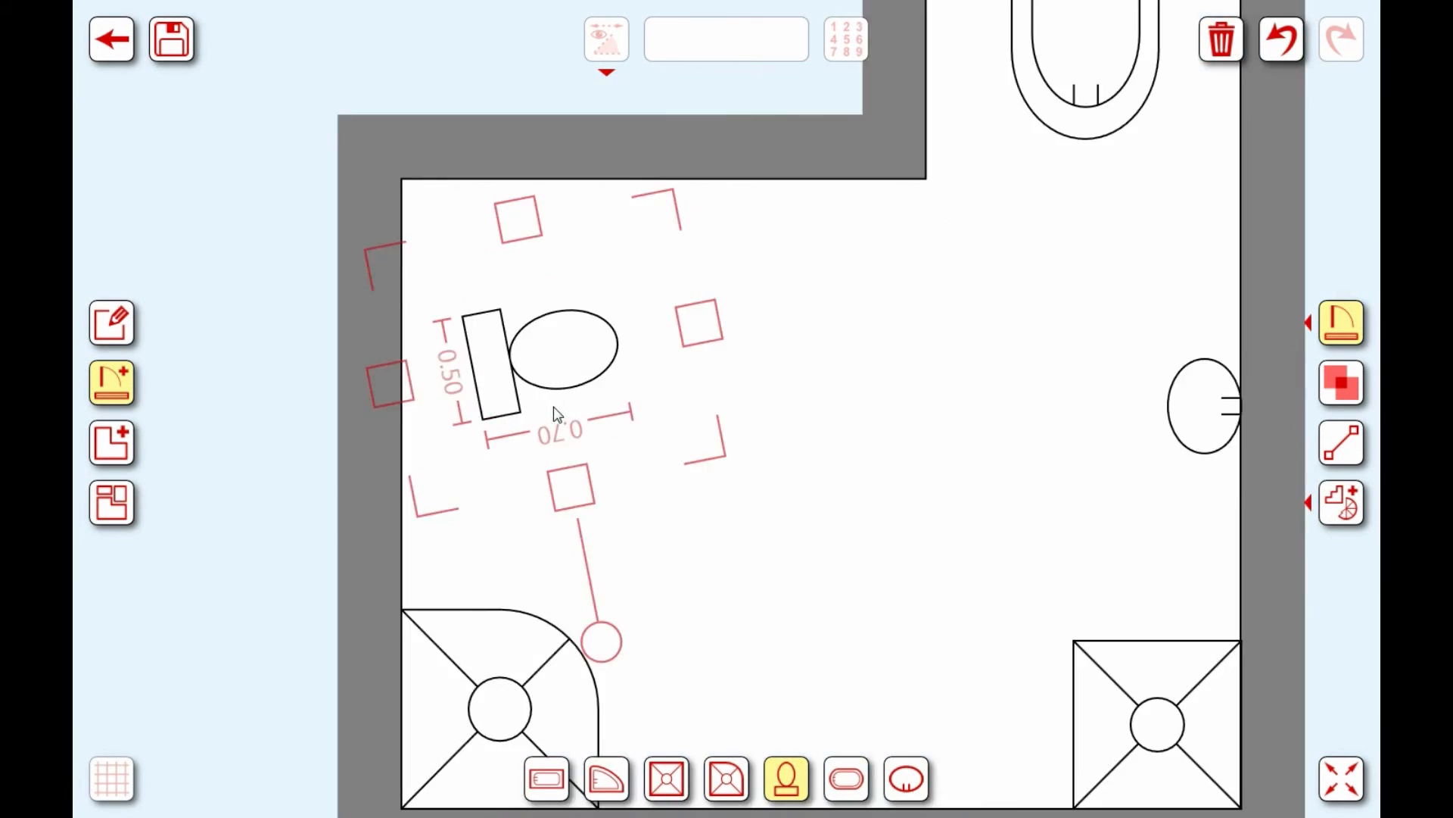
scroll(512, 406, "down", 2)
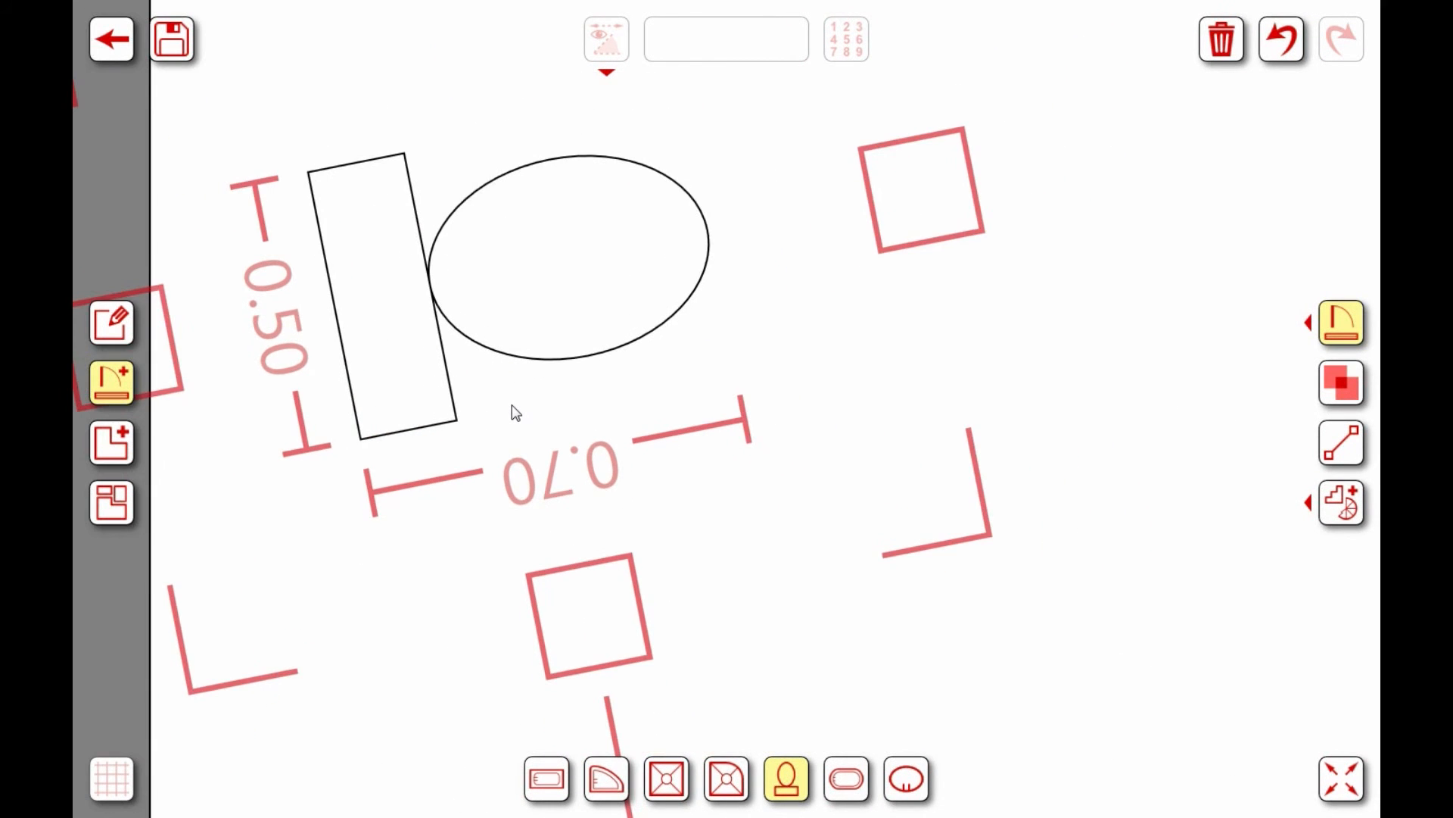
left_click_drag(567, 288, 476, 297)
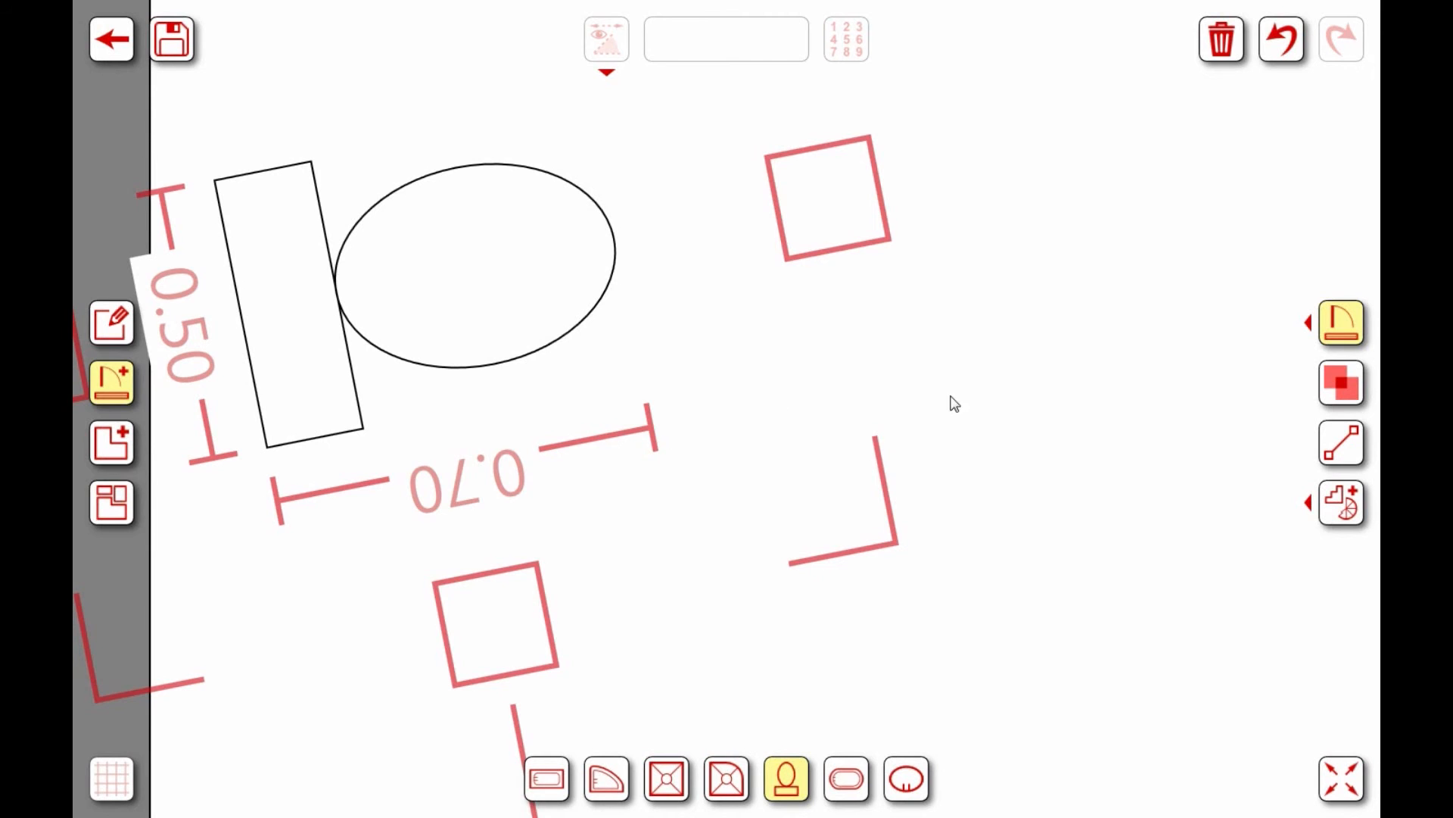
left_click_drag(996, 393, 1130, 484)
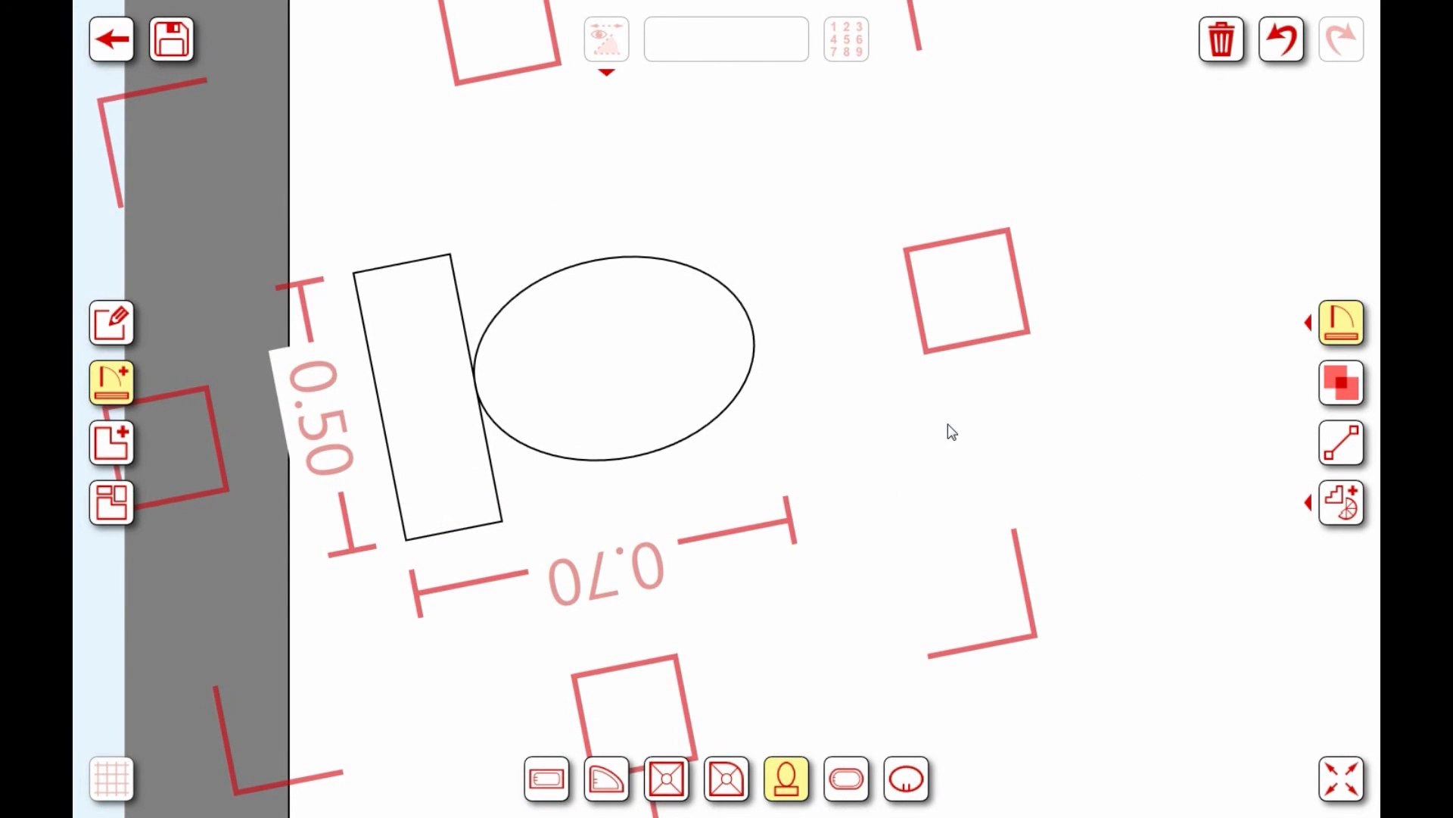
left_click_drag(612, 371, 558, 373)
scroll(851, 416, "down", 1)
scroll(851, 416, "down", 5)
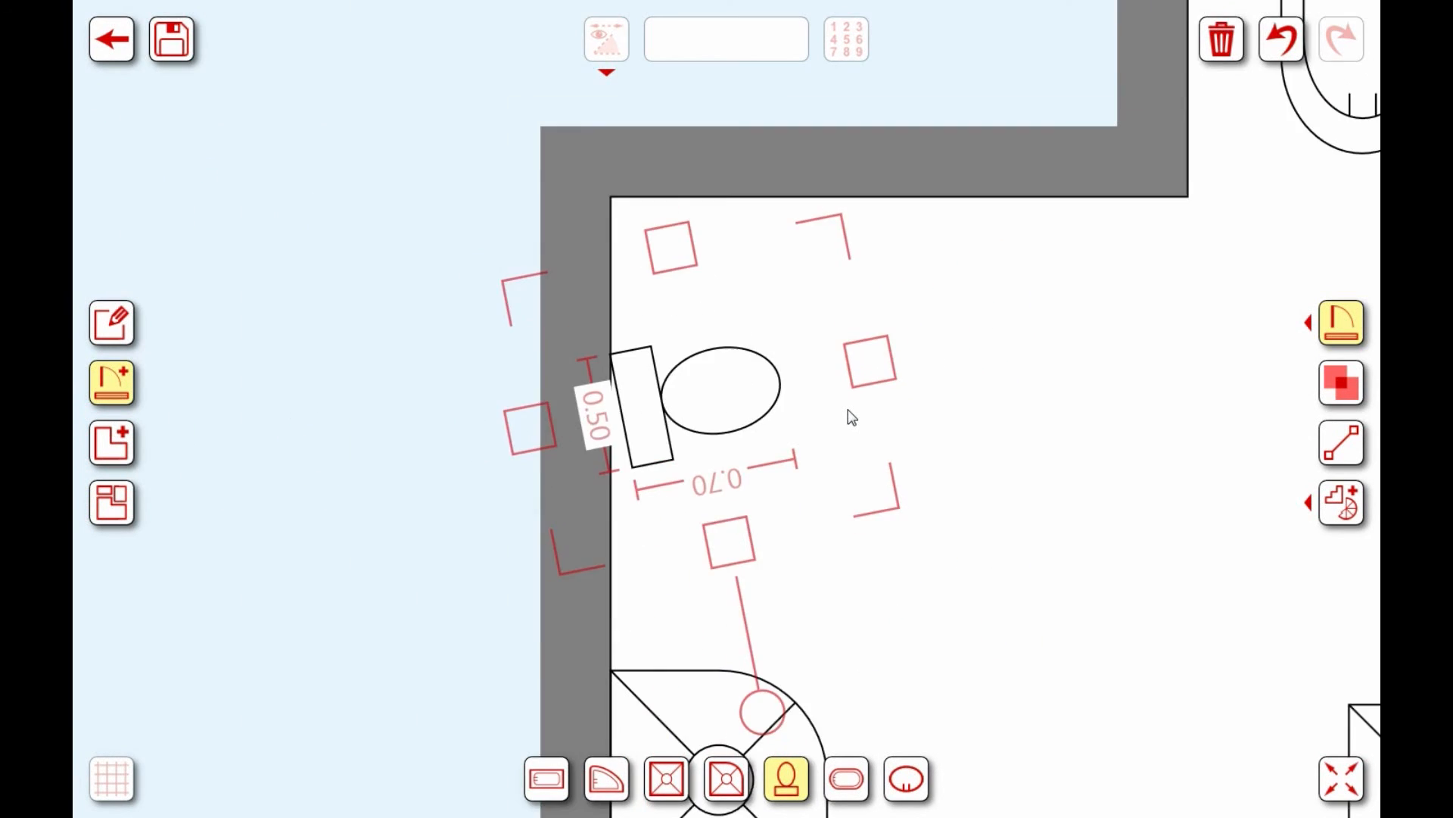
left_click_drag(850, 415, 816, 405)
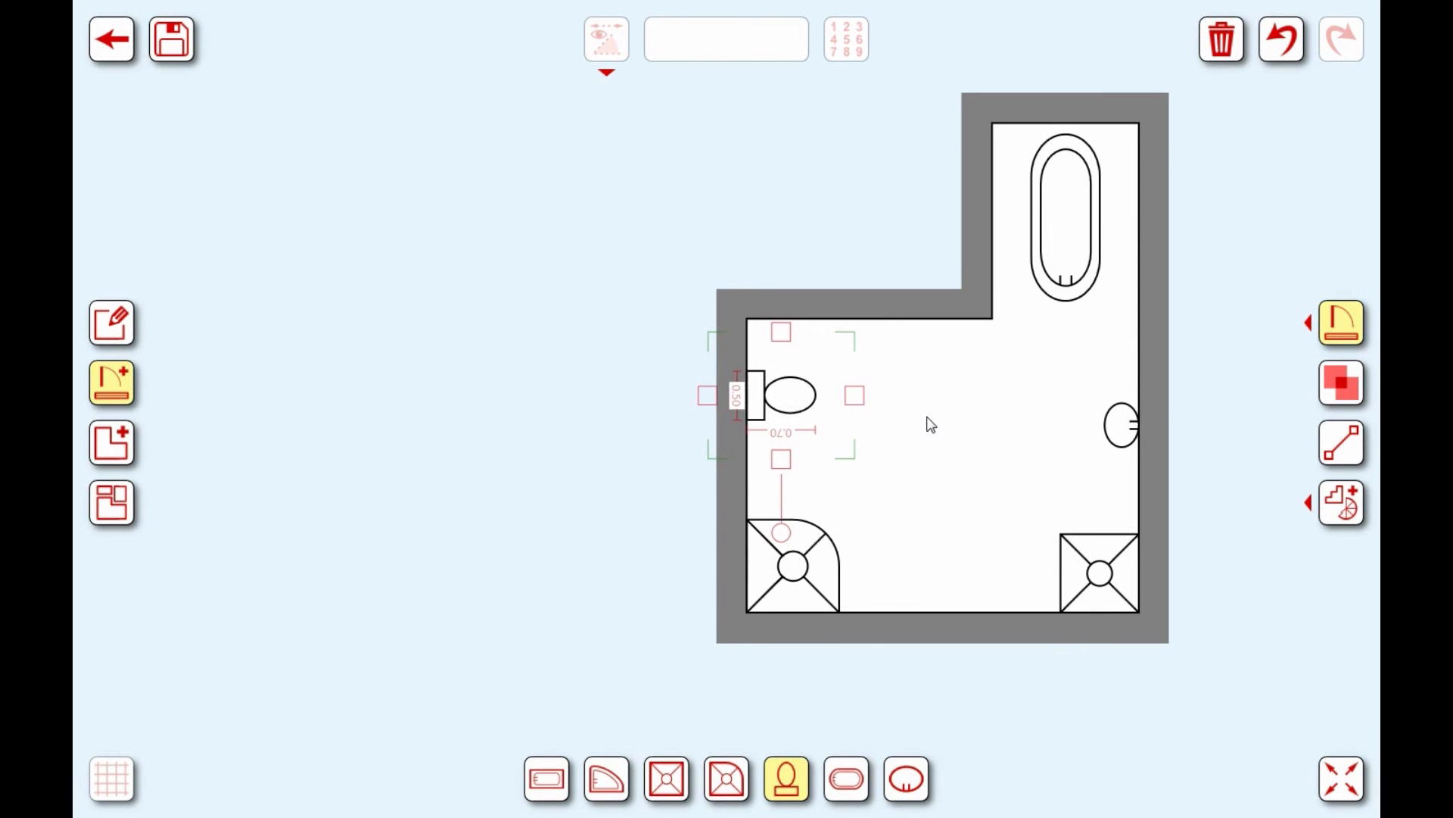
left_click_drag(931, 425, 779, 496)
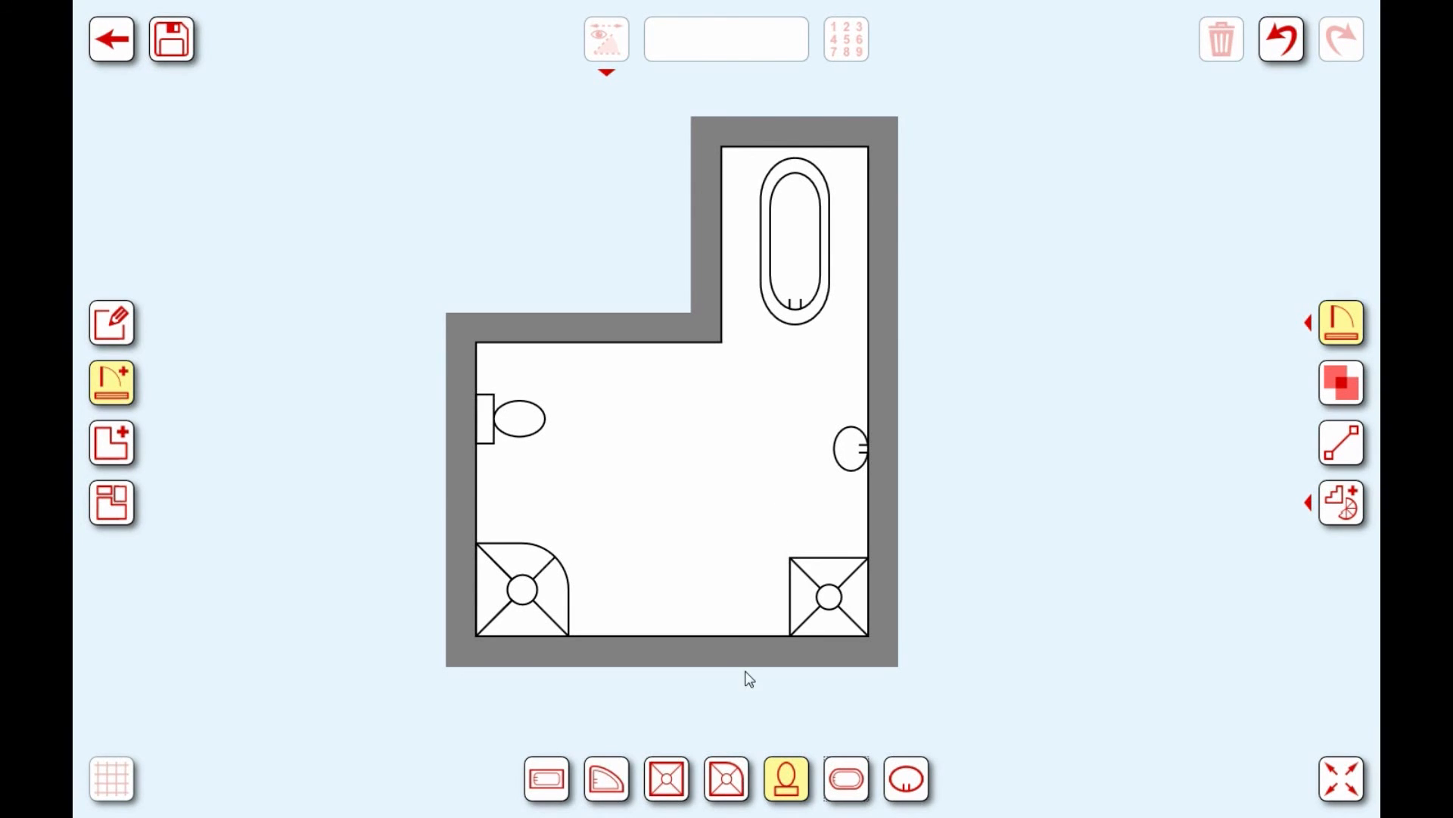
Step: Add a second basin, turned a quarter turn, against the left wall between toilet and corner shower
left_click(916, 792)
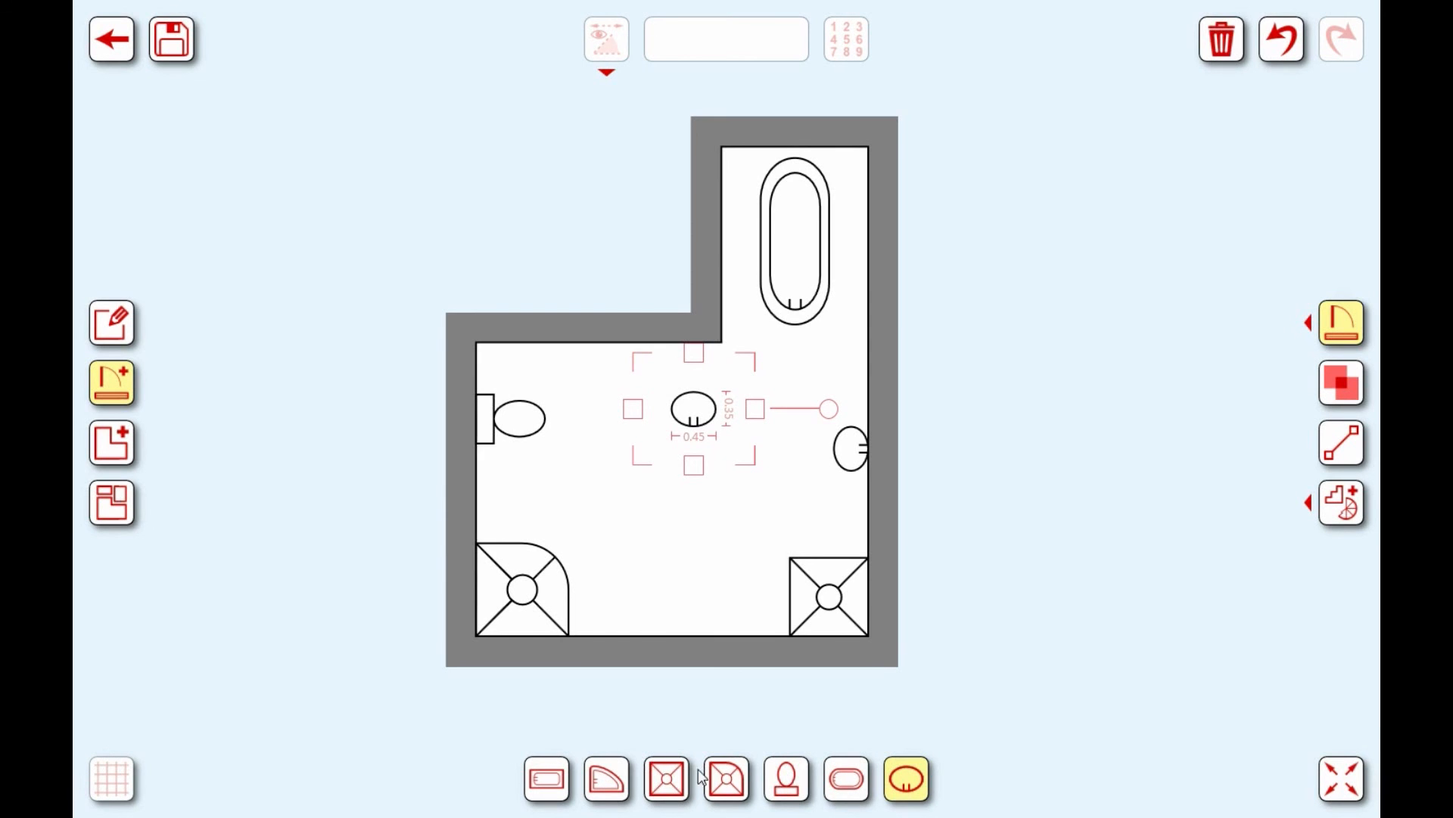
left_click_drag(704, 415, 548, 481)
left_click_drag(679, 477, 546, 564)
left_click(549, 479)
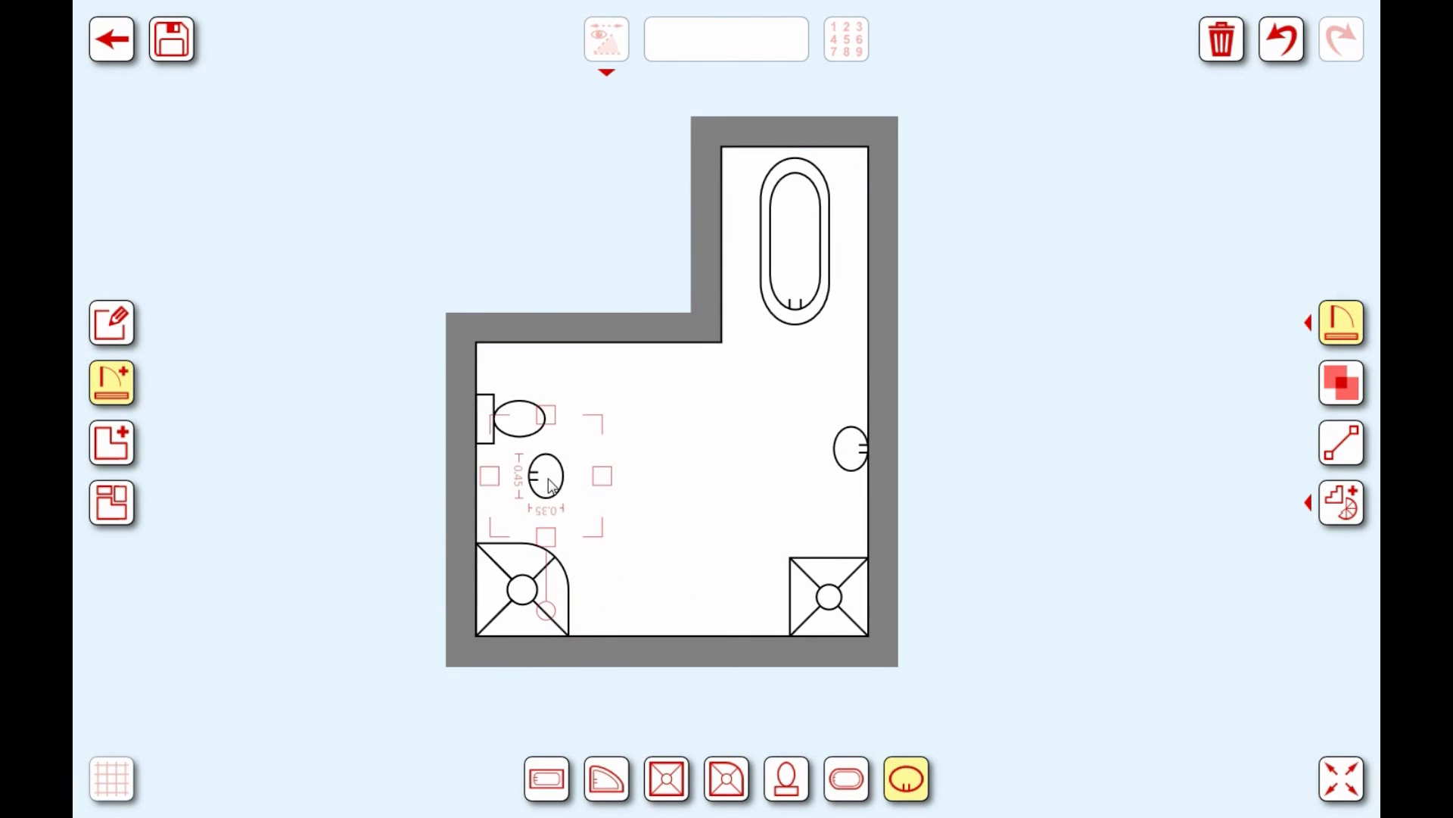
left_click_drag(550, 485, 516, 494)
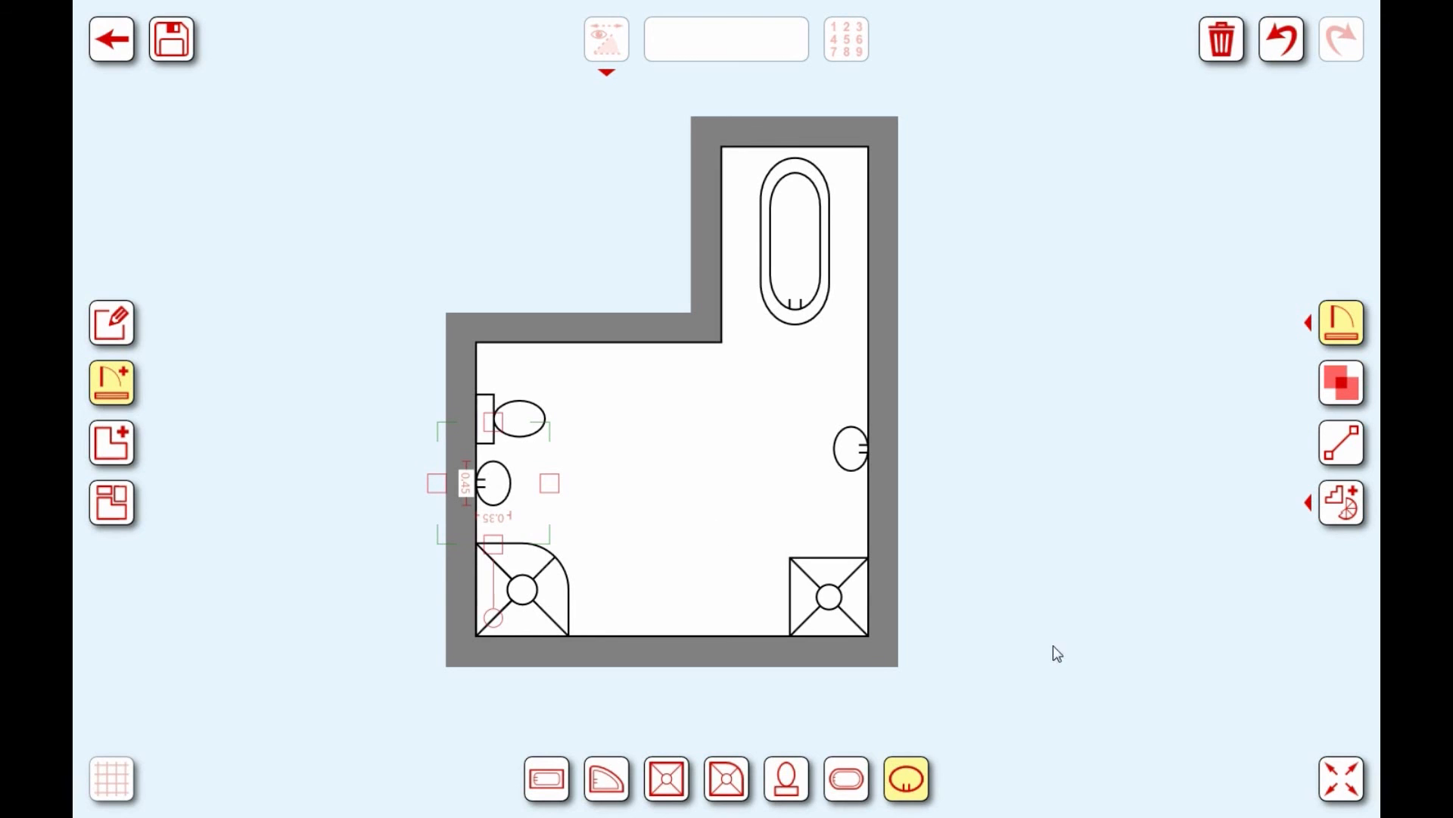
Step: Resize the second basin to 0.55 × 0.37
left_click(1330, 778)
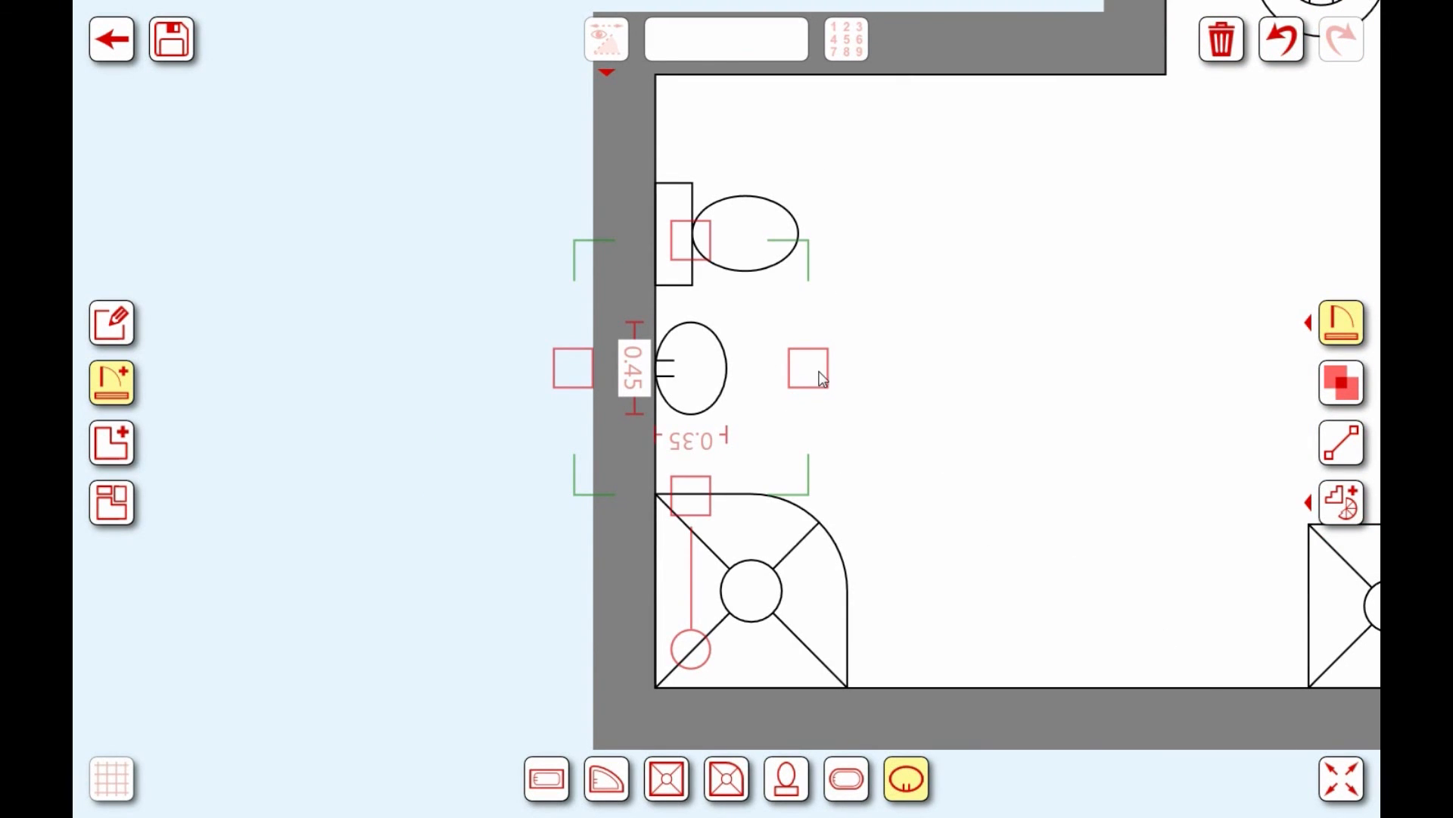
left_click_drag(809, 375, 854, 382)
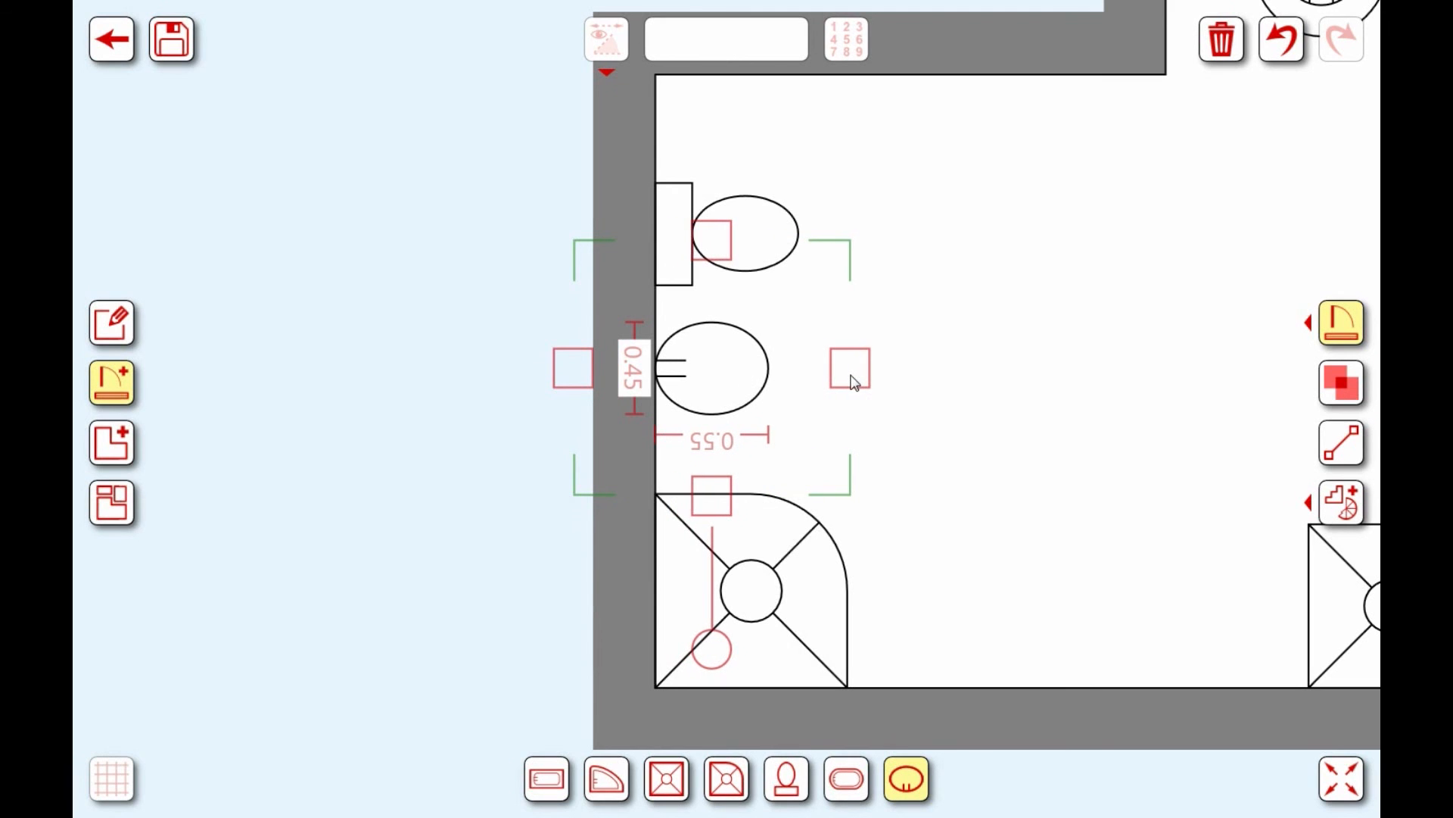
left_click_drag(710, 243, 710, 259)
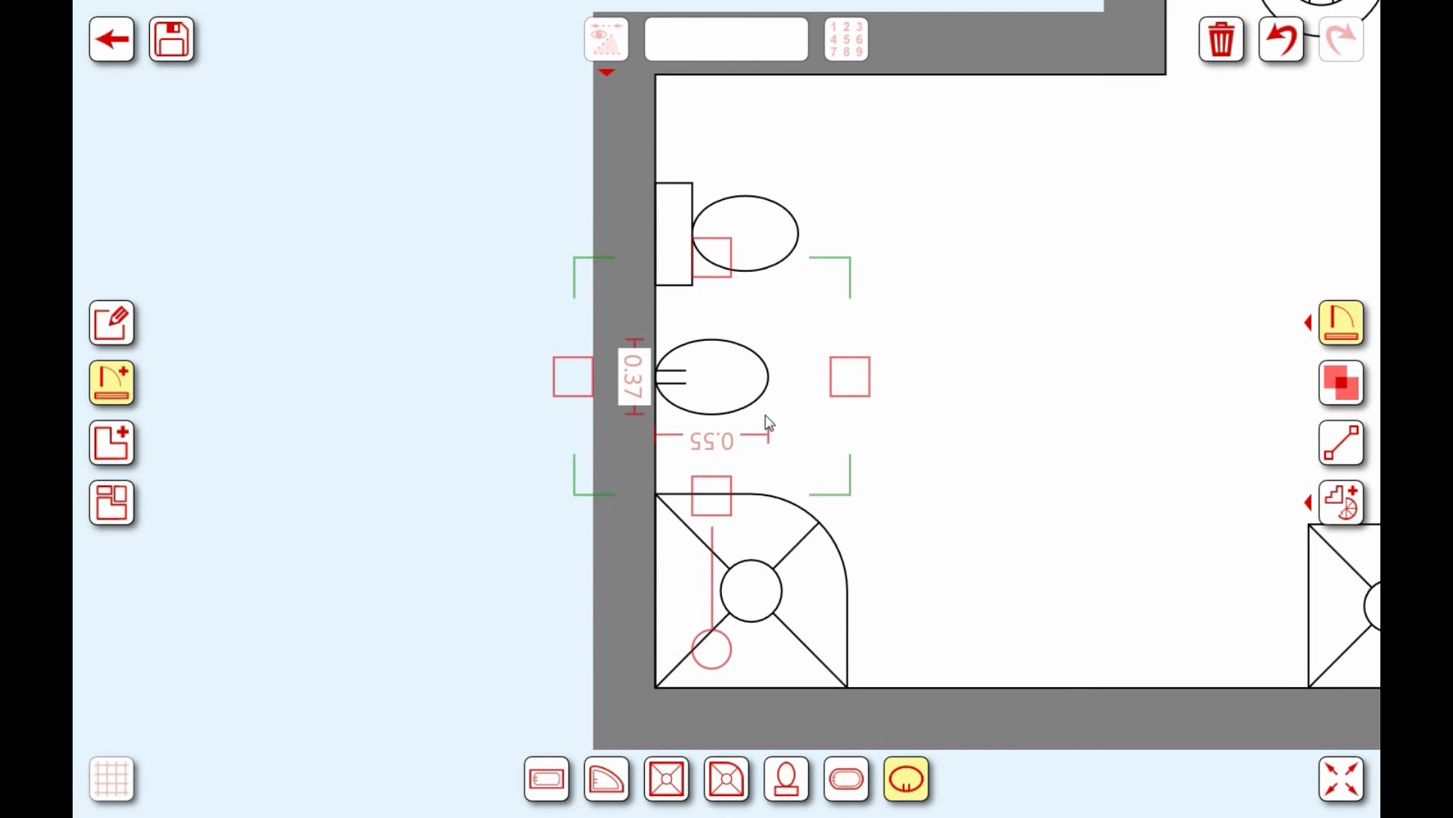